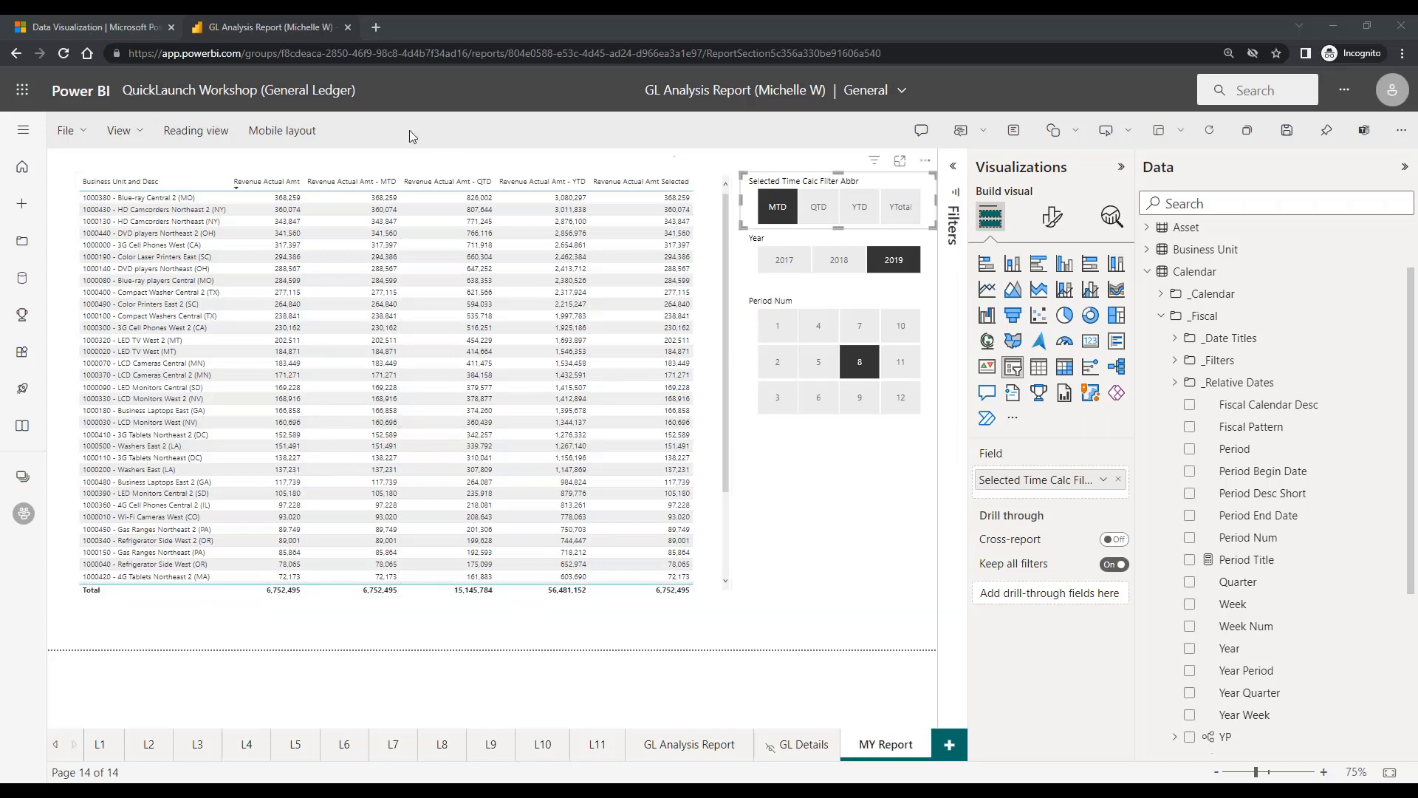
Step: Shorten the business unit revenue table by lowering its upper edge to free space above it
left_click(157, 204)
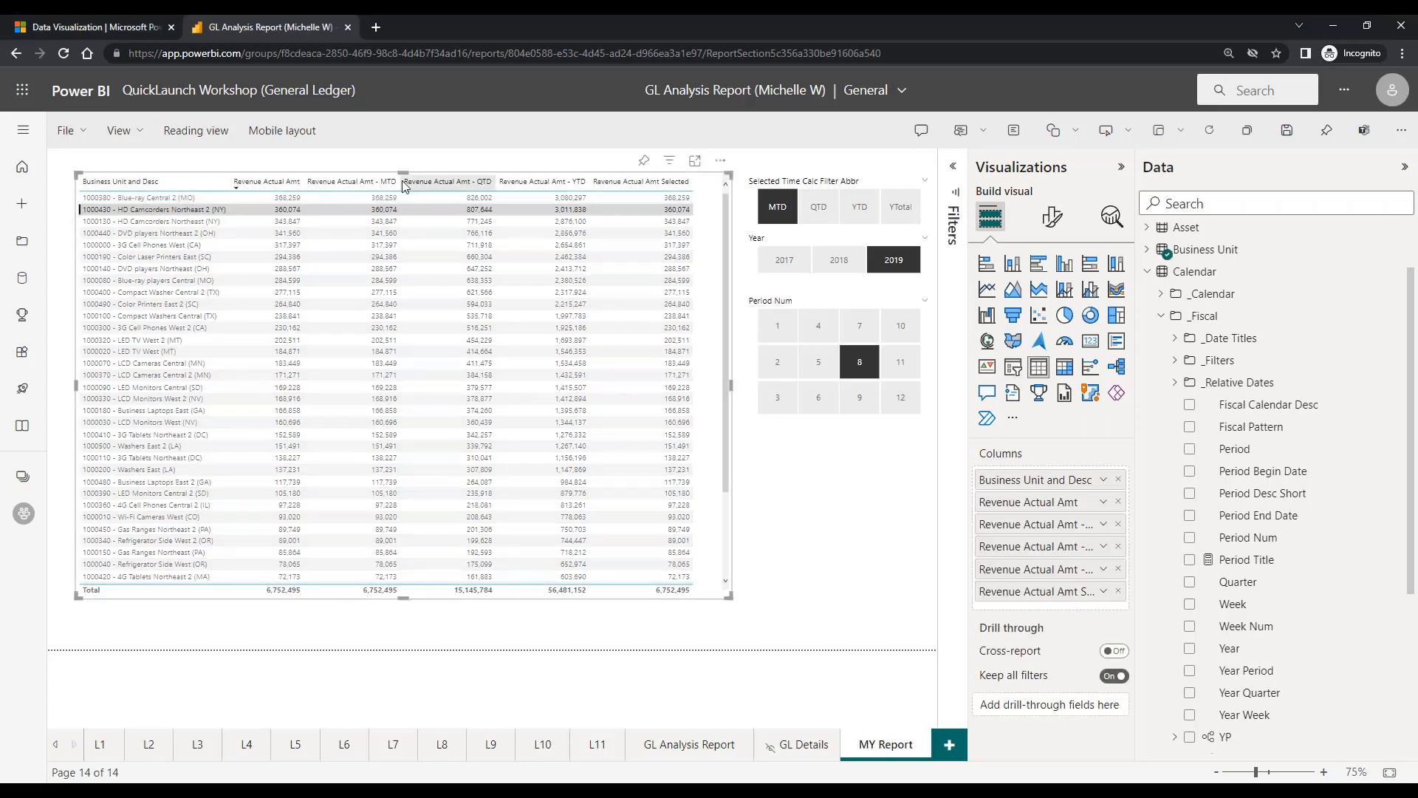
left_click_drag(404, 177, 395, 312)
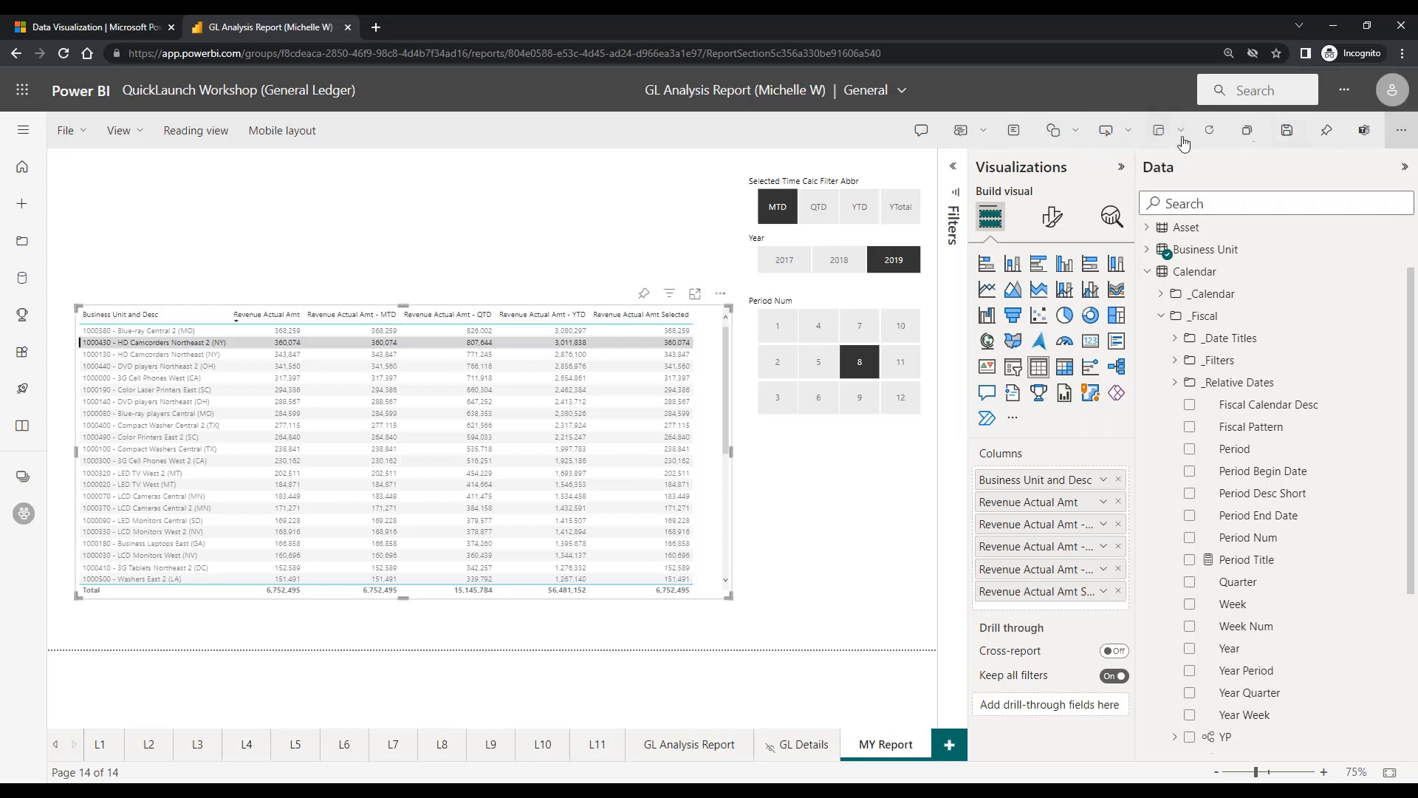
Step: Insert a text box above the table containing the title "GL Analysis Report"
left_click(1130, 132)
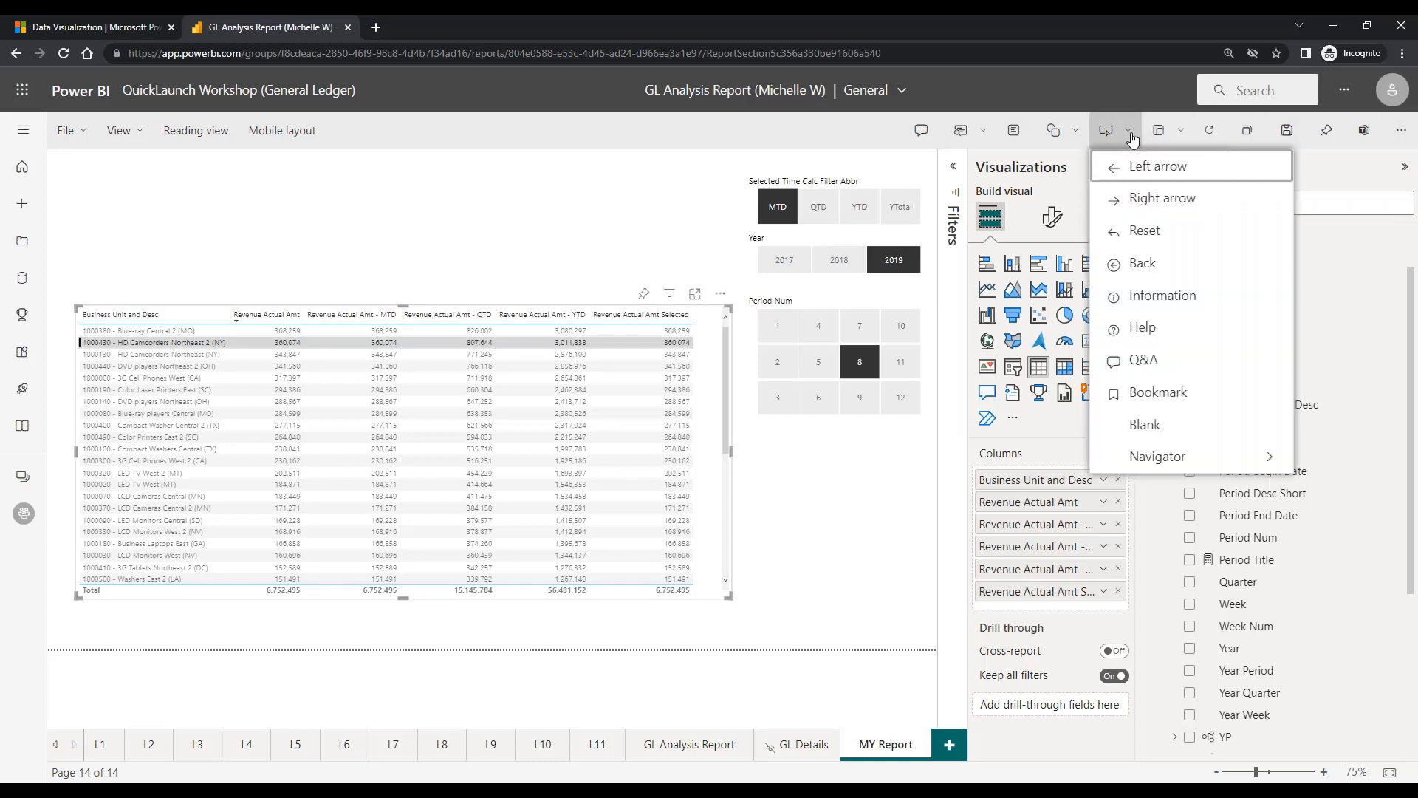
left_click(1072, 132)
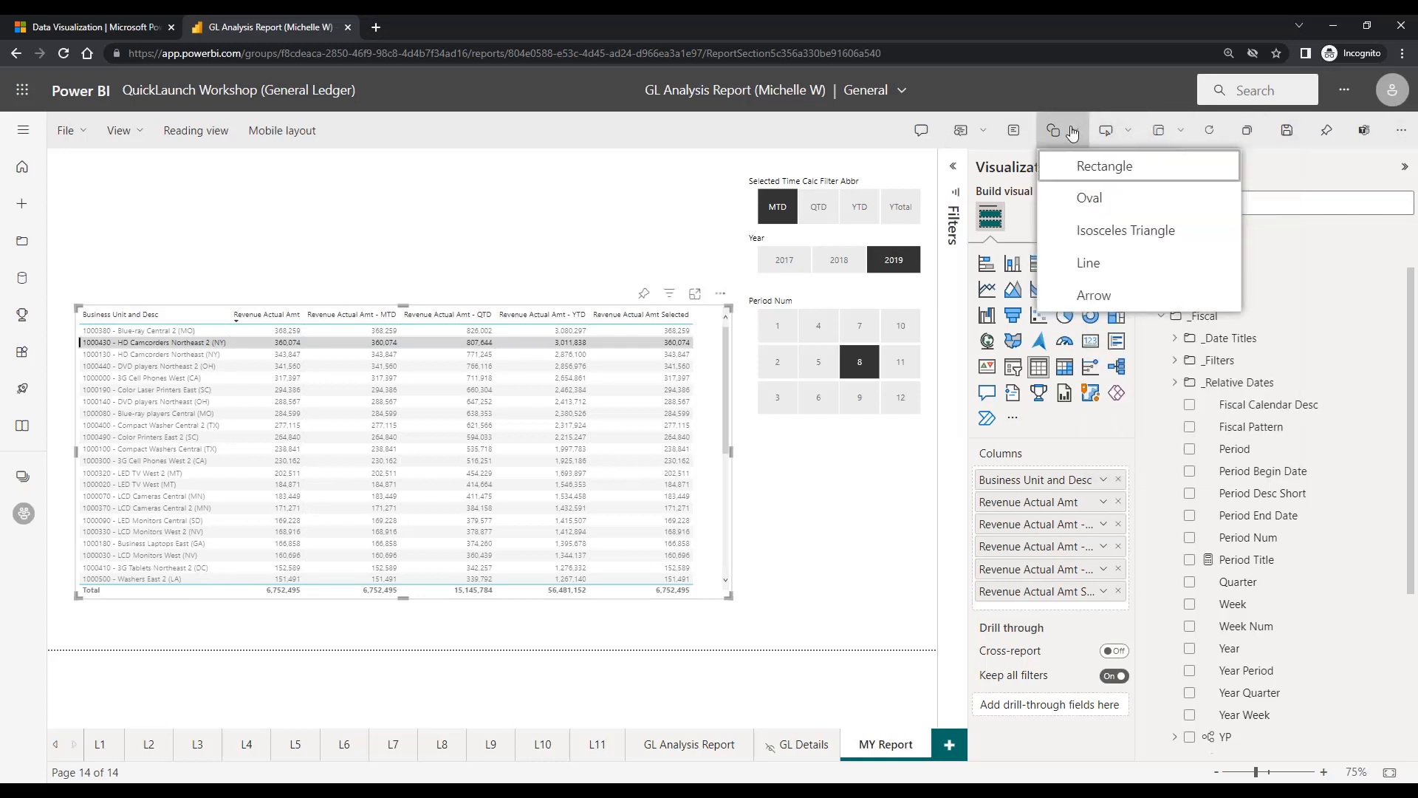
left_click(1025, 132)
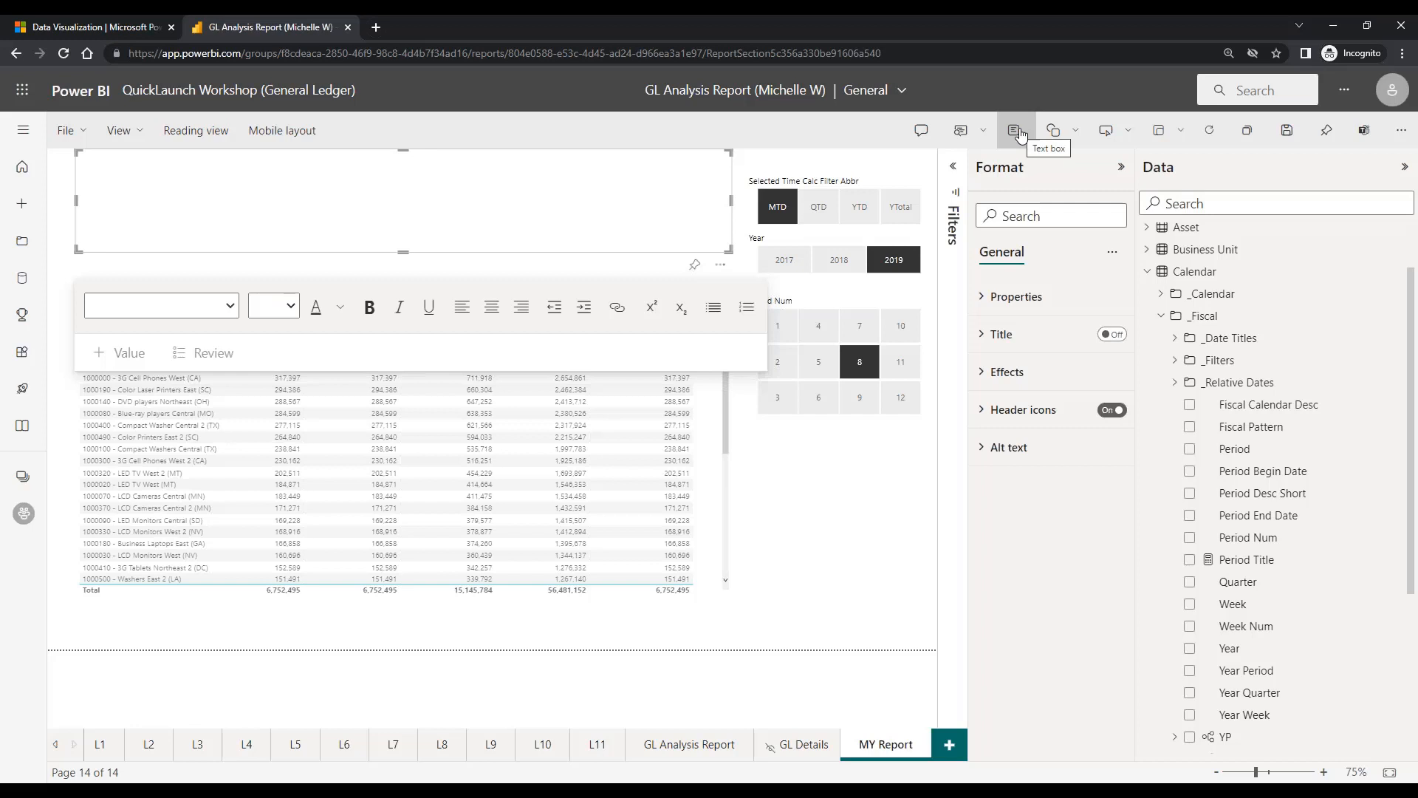
left_click(125, 203)
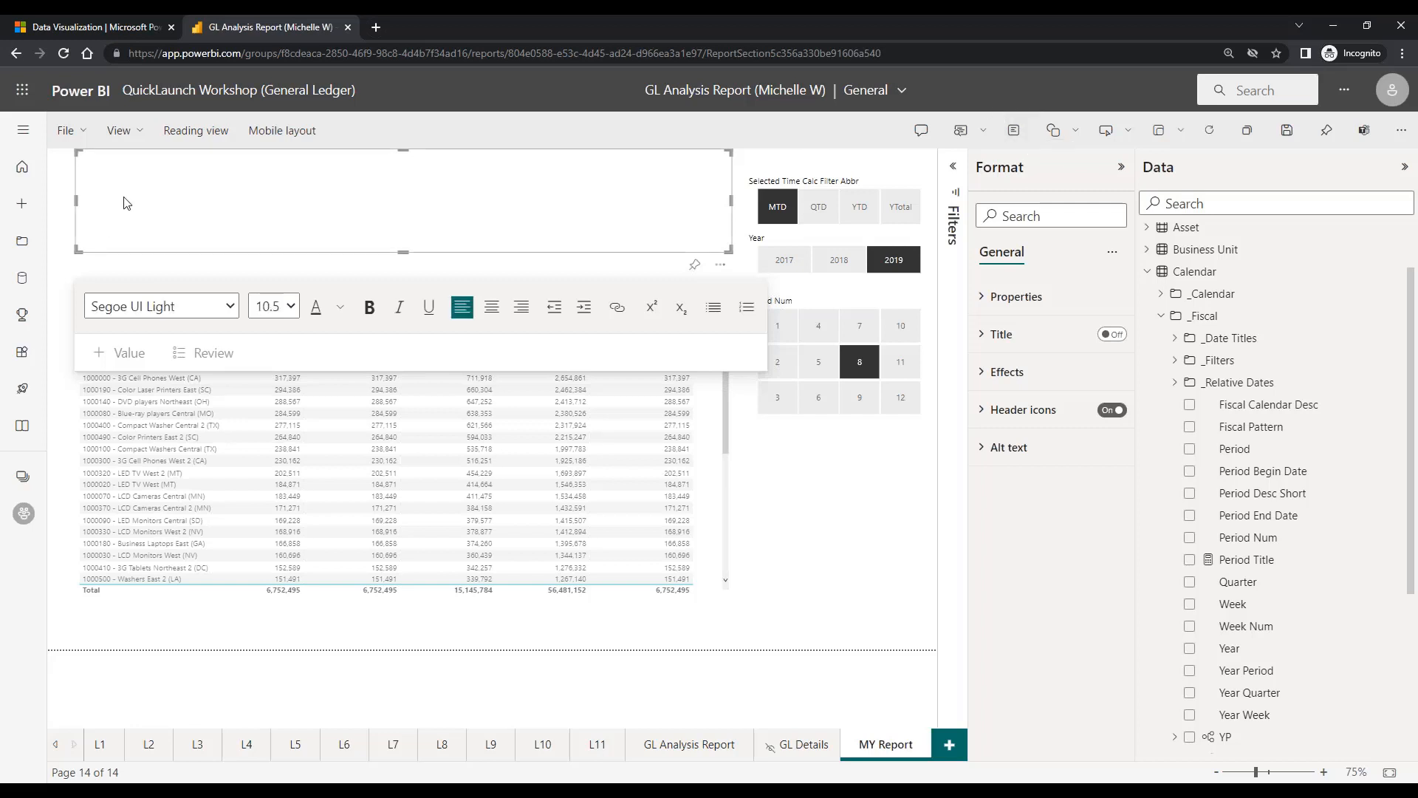
type("GL Analysis Report")
Step: Format the title text in the Segoe (Bold) font at size 18
left_click_drag(155, 160, 19, 154)
left_click(230, 306)
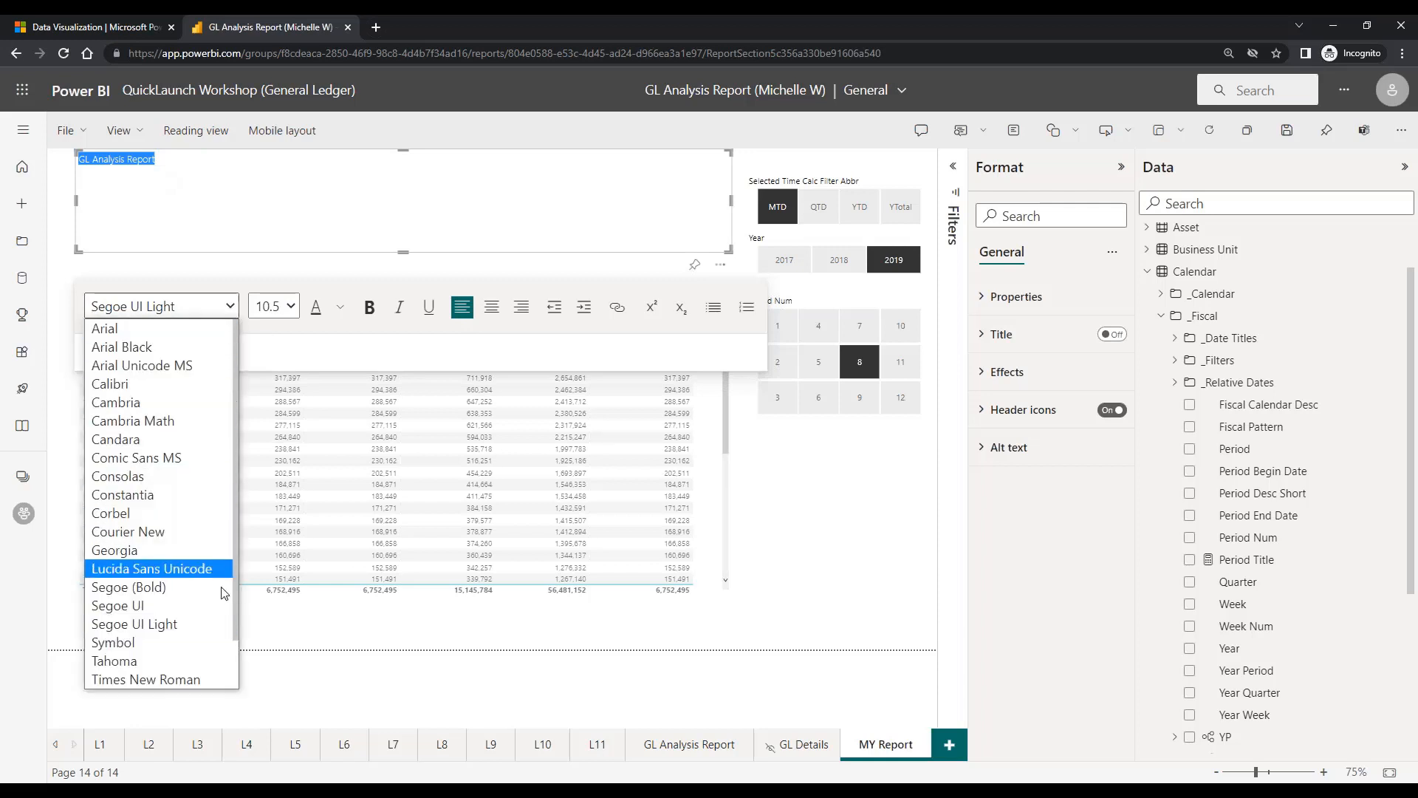
left_click(185, 593)
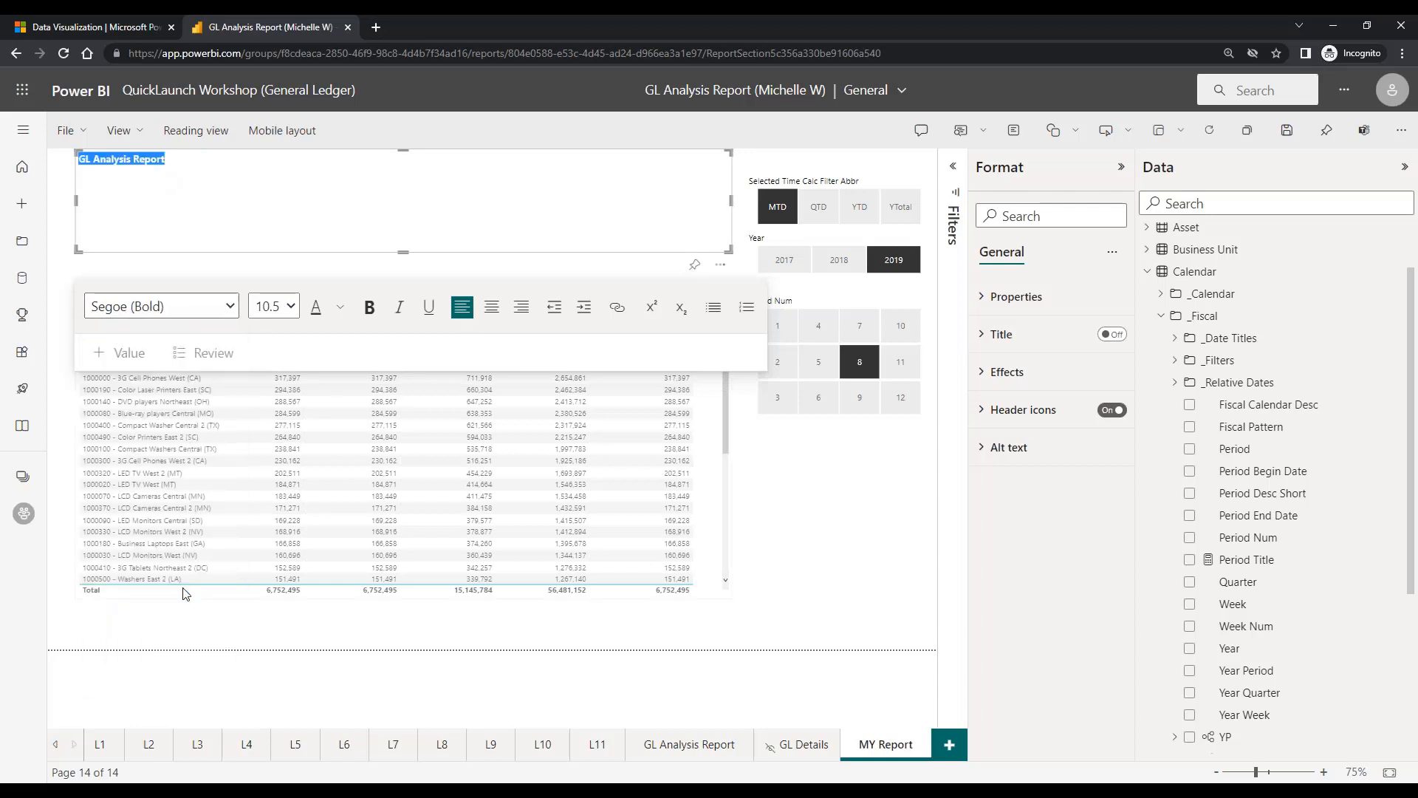
left_click(292, 306)
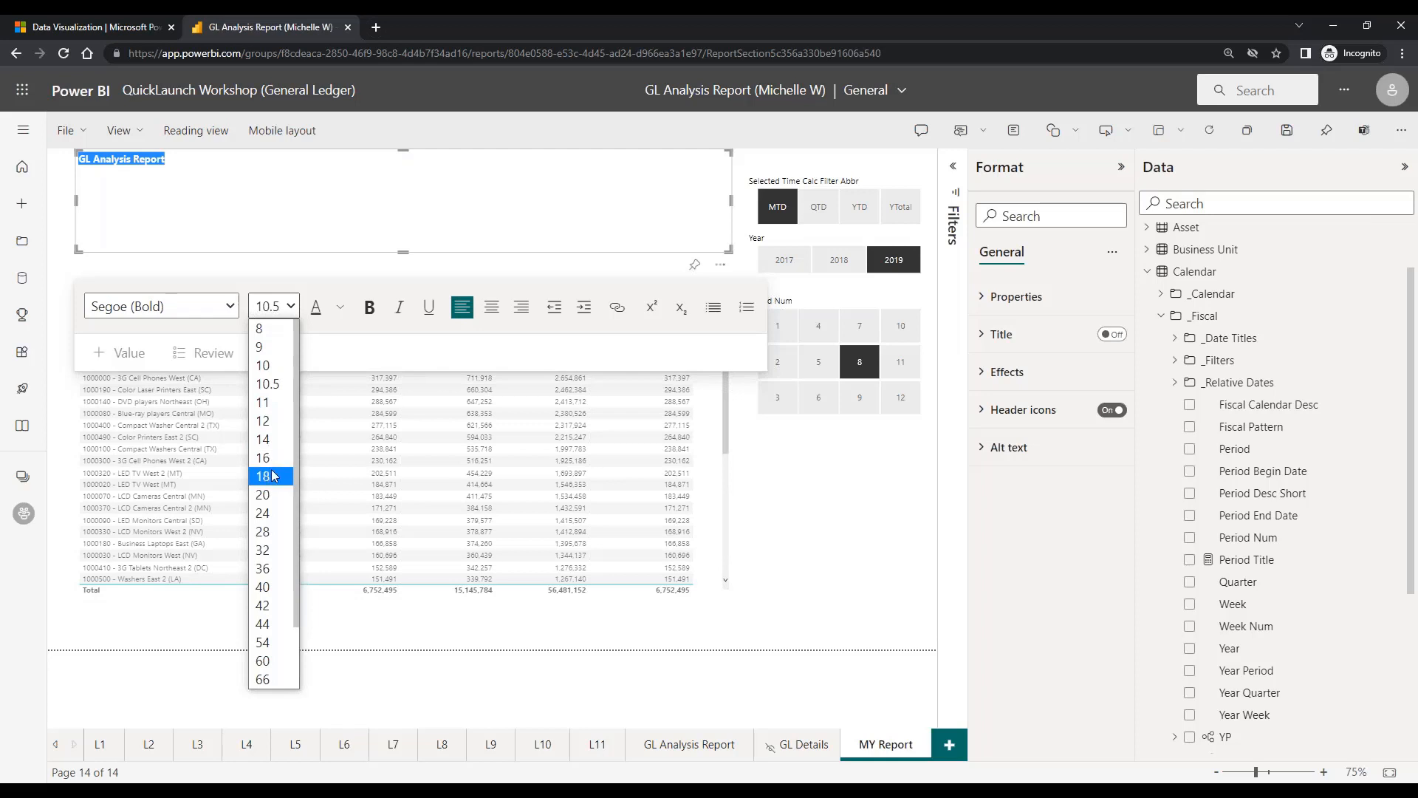
left_click(272, 476)
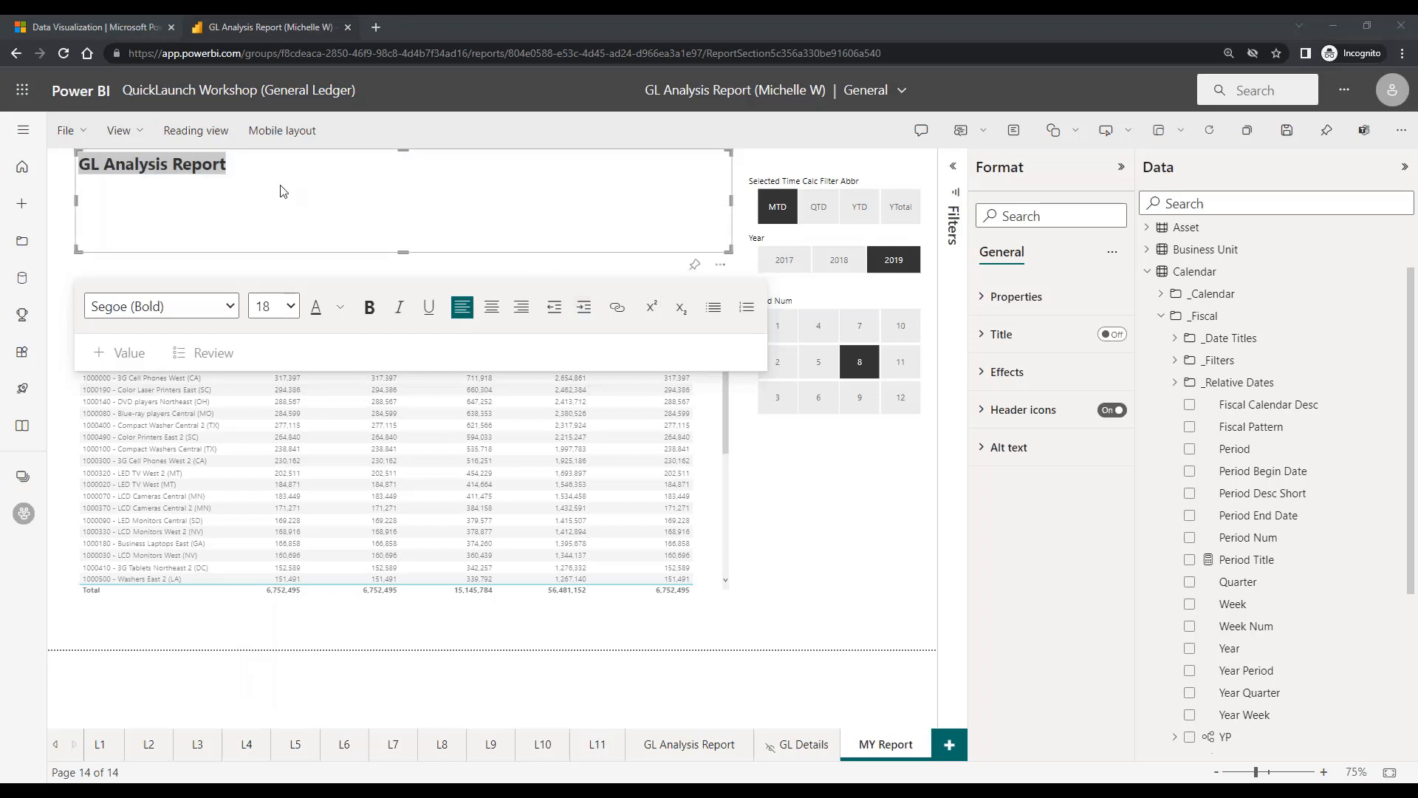
left_click(291, 306)
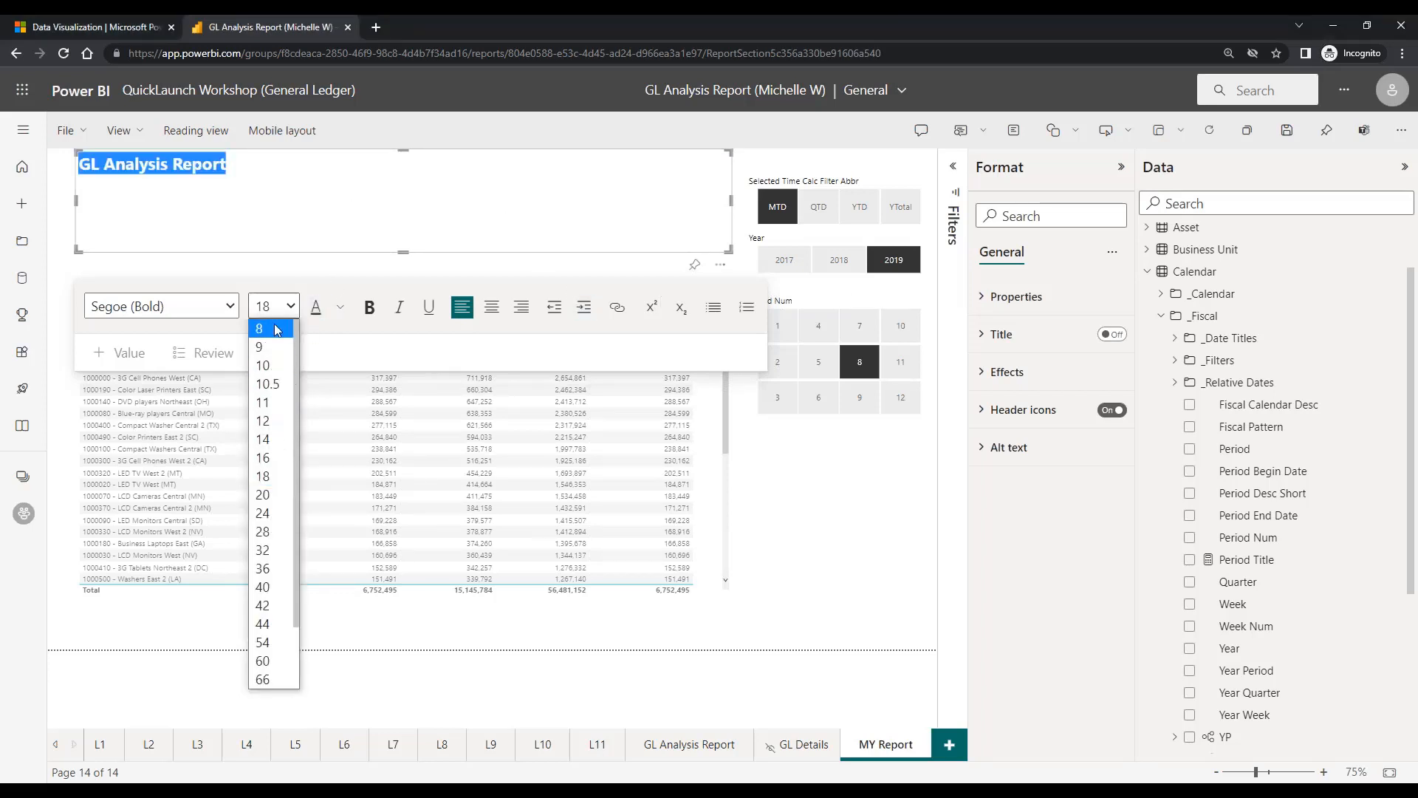
left_click(272, 308)
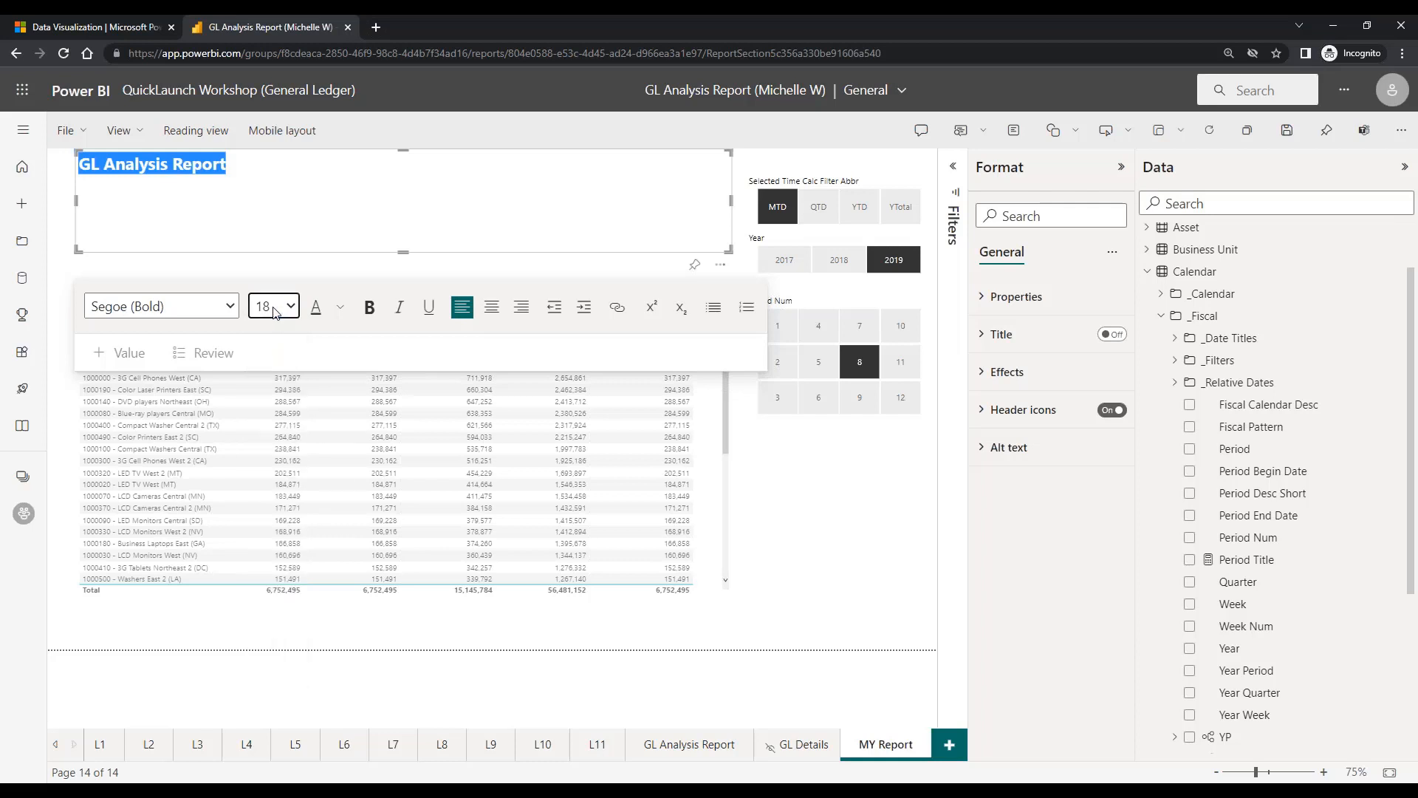
type("15")
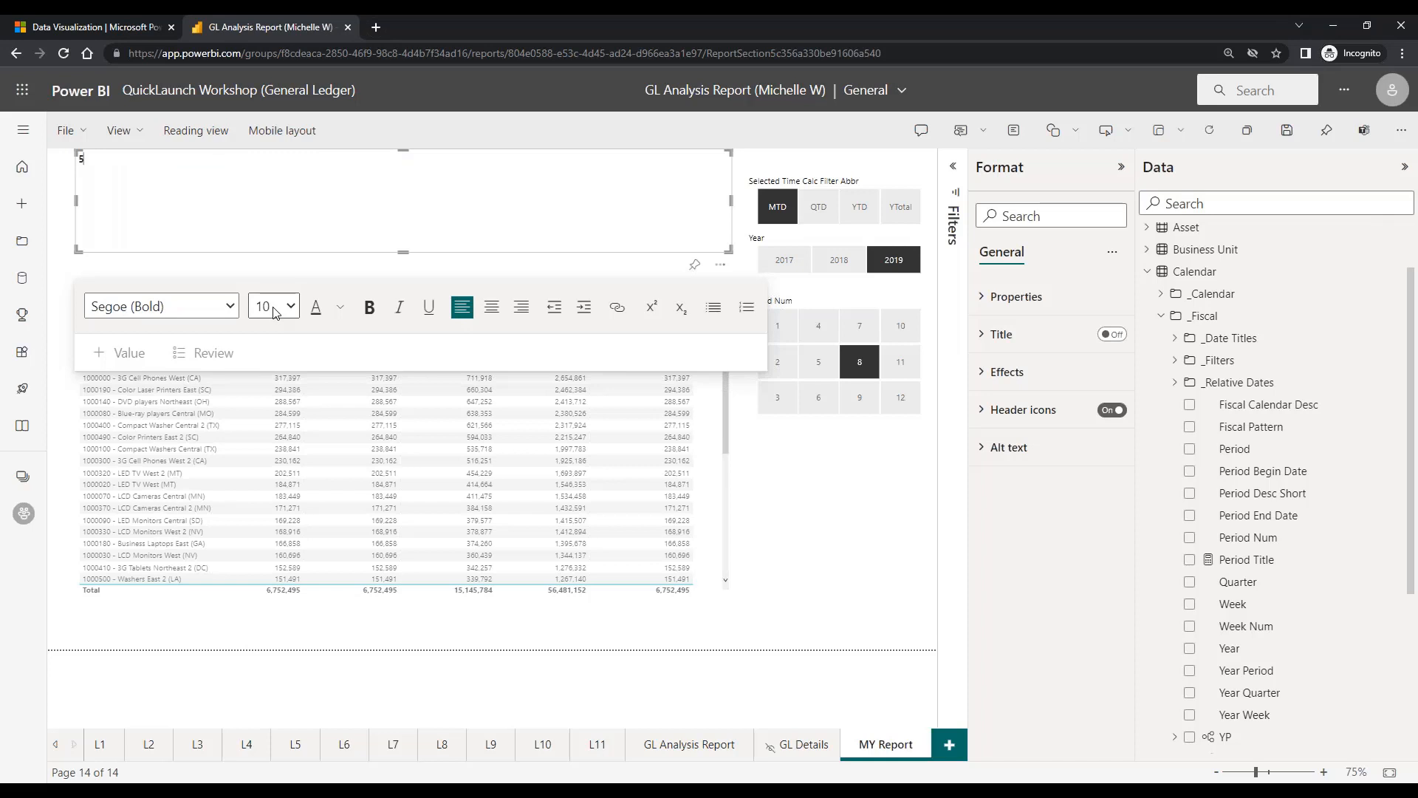
key("ctrl+z")
key("ctrl+z")
Step: Try to set the title's font size to 16 and its font to Segoe UI Light
left_click(275, 309)
left_click(274, 309)
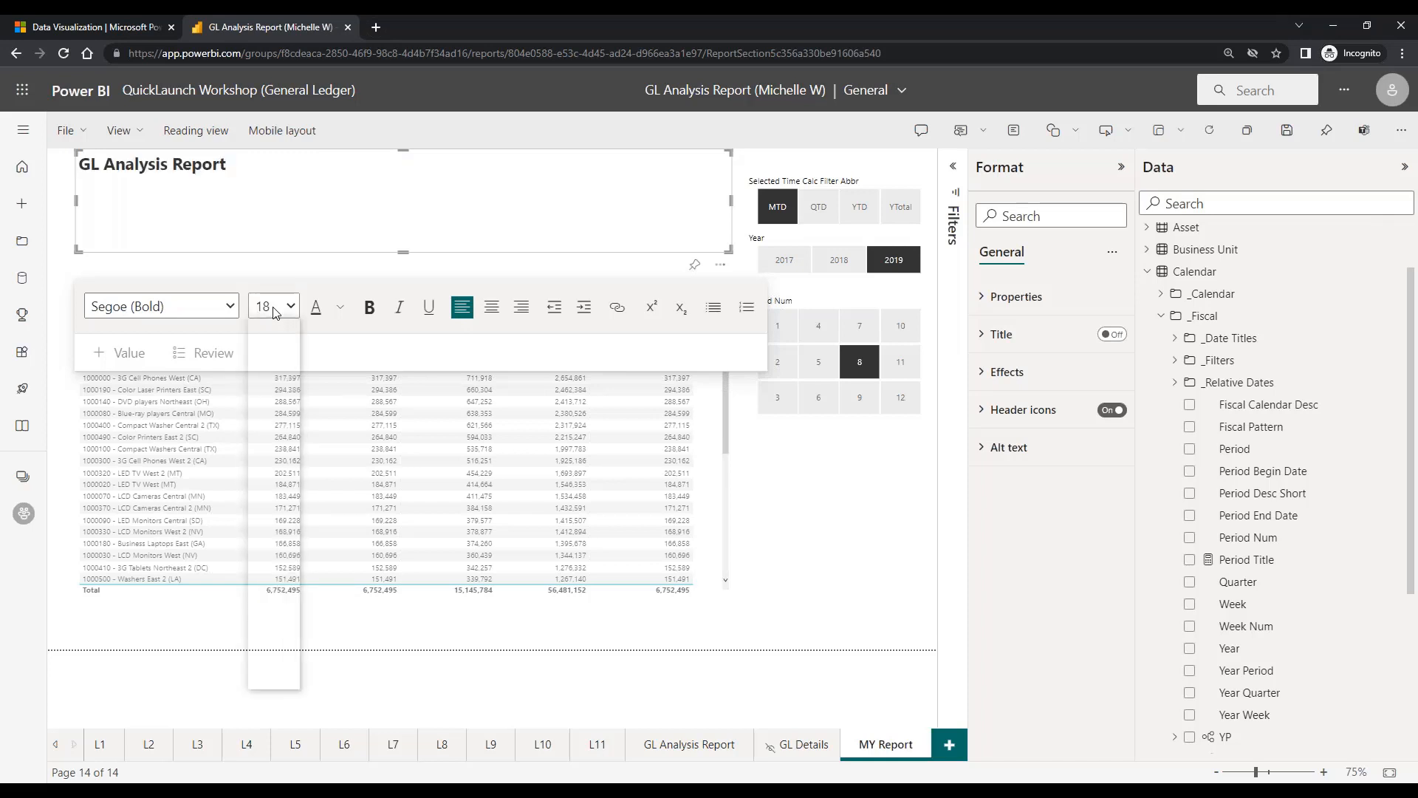
left_click(274, 309)
left_click(264, 457)
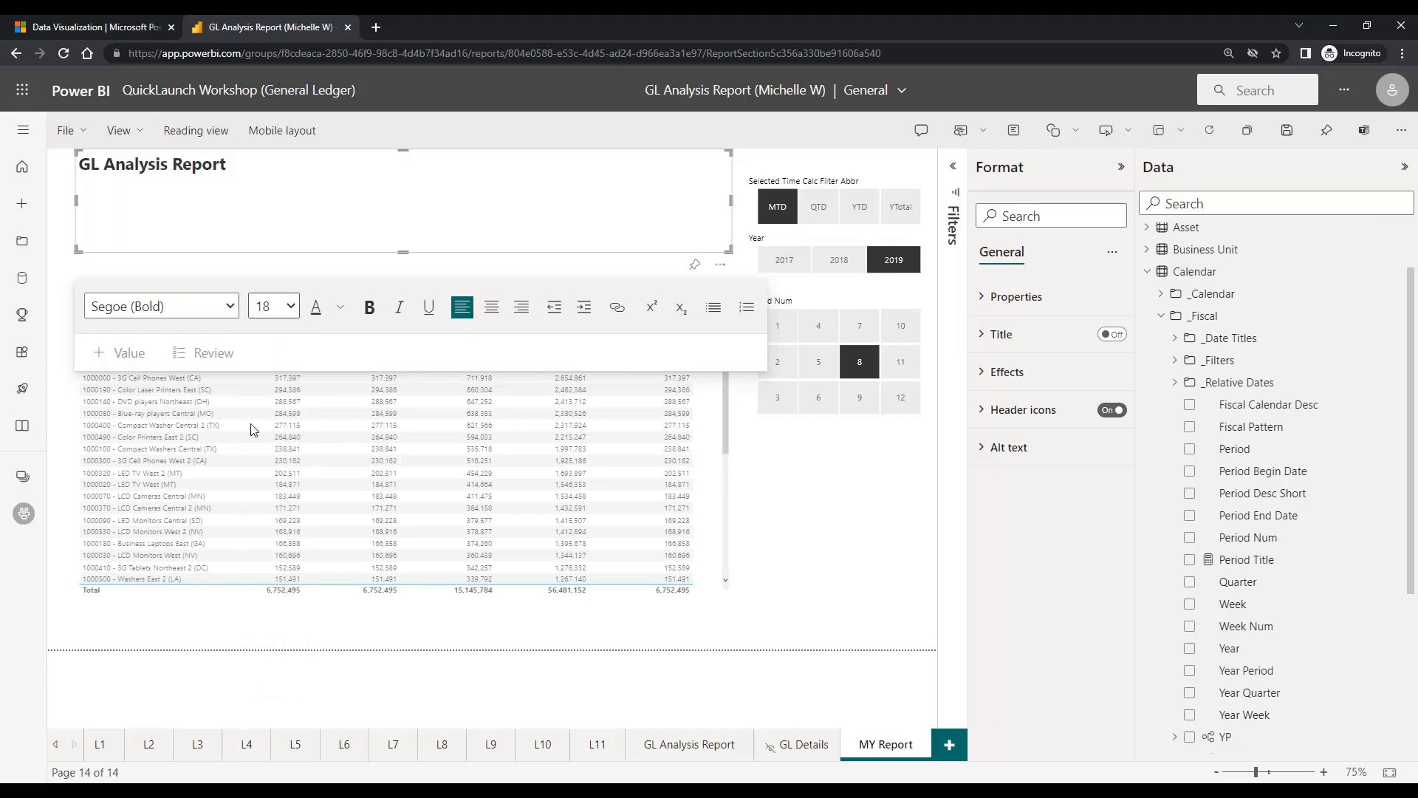
left_click(228, 308)
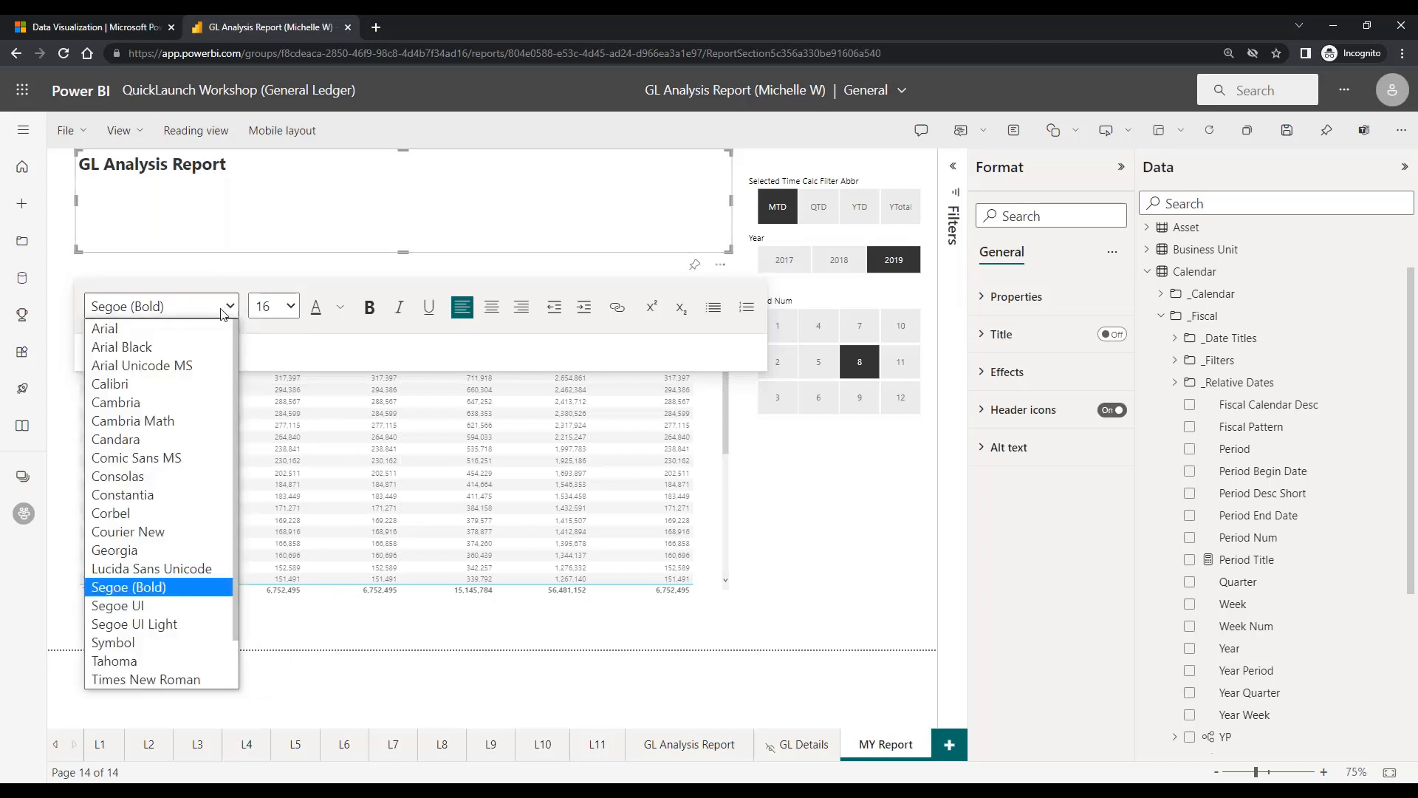
left_click(181, 634)
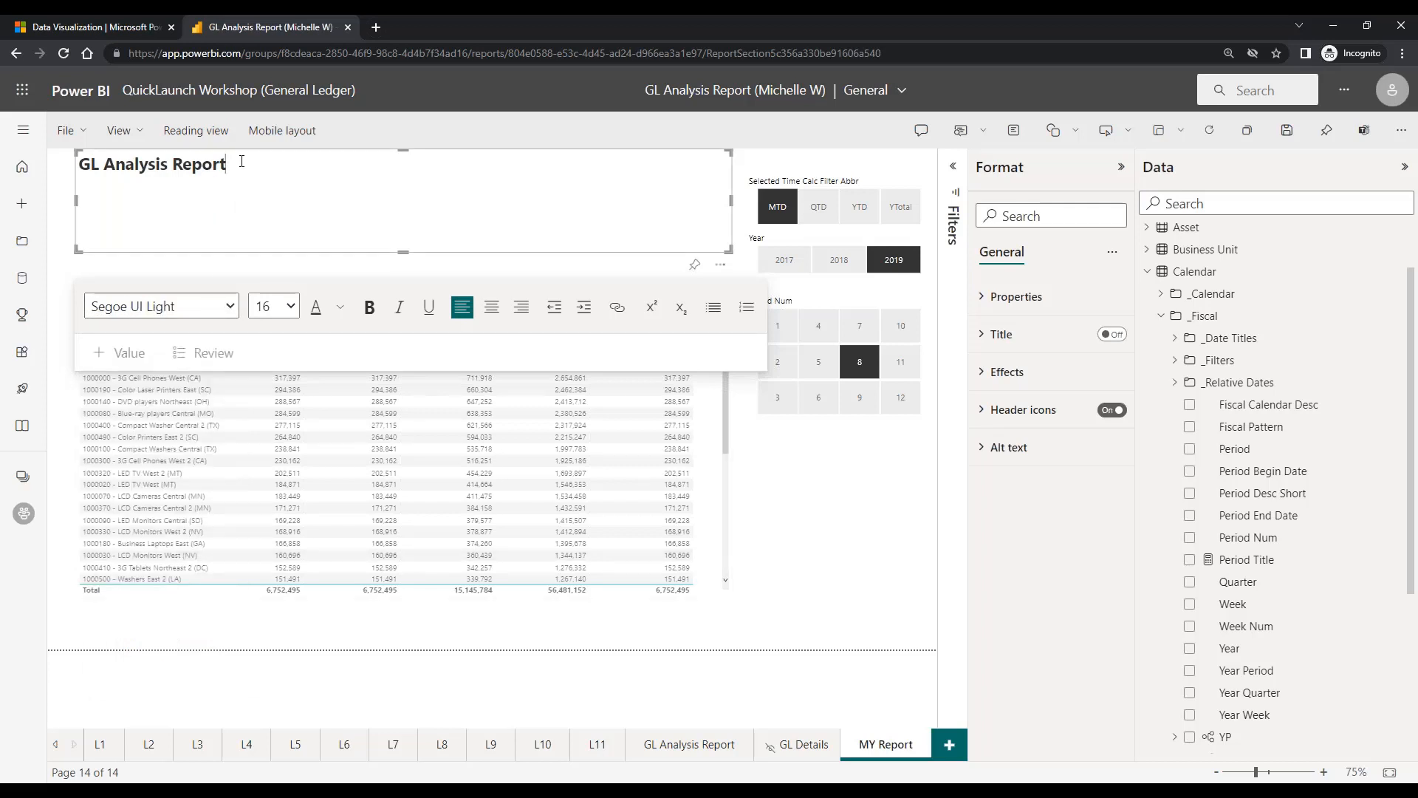
Step: Format the whole title text in Segoe UI Light at size 16 and make it bold
left_click_drag(229, 167, 30, 159)
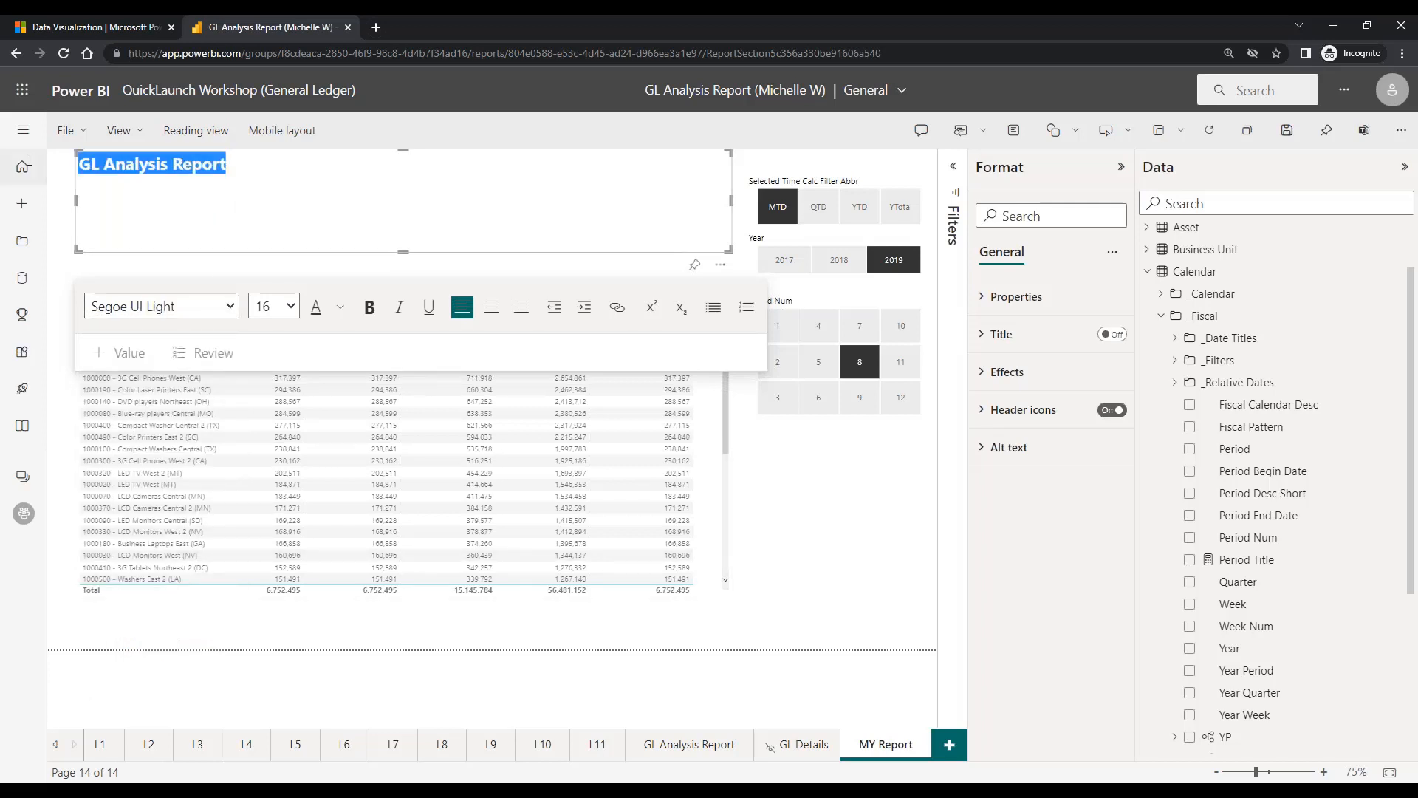
left_click(228, 307)
left_click(183, 624)
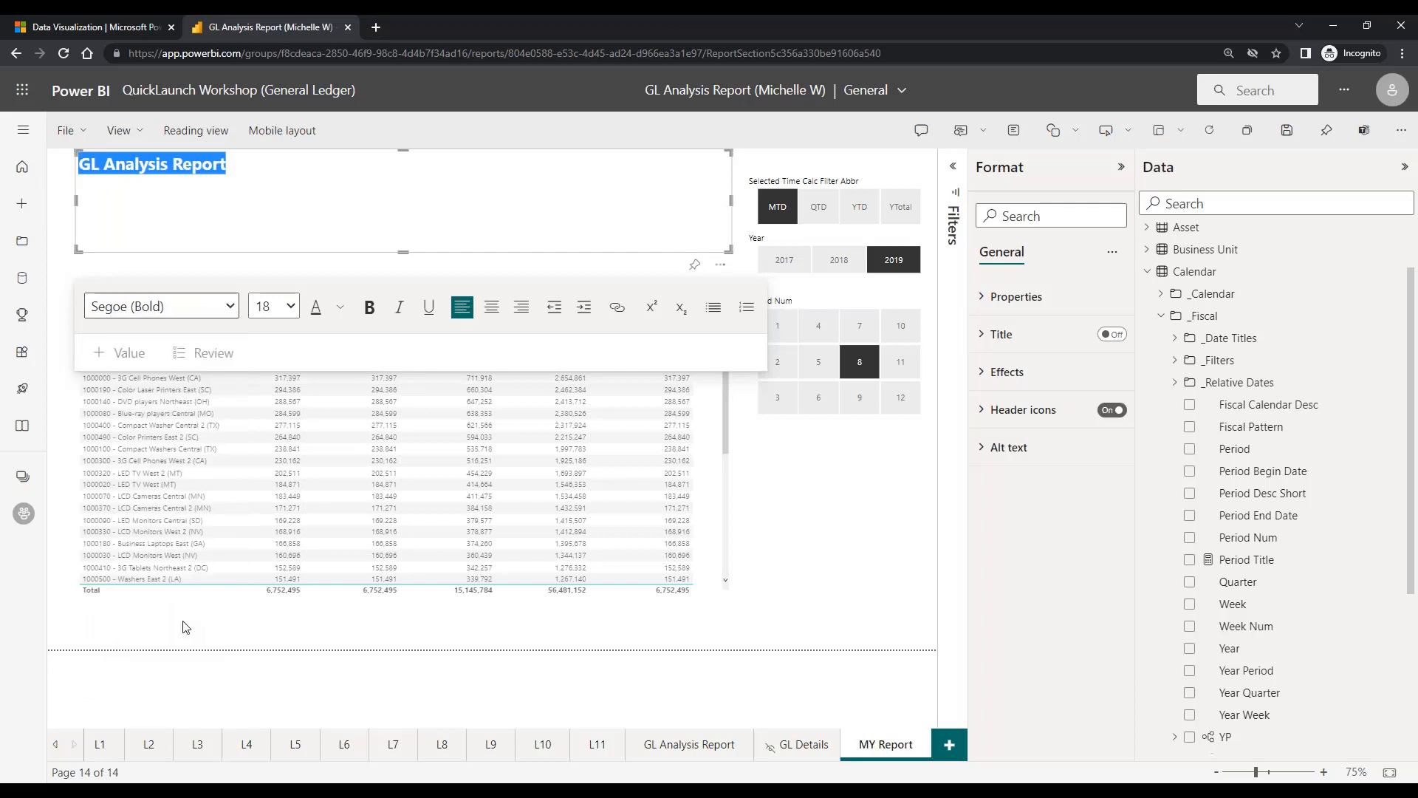
left_click(290, 308)
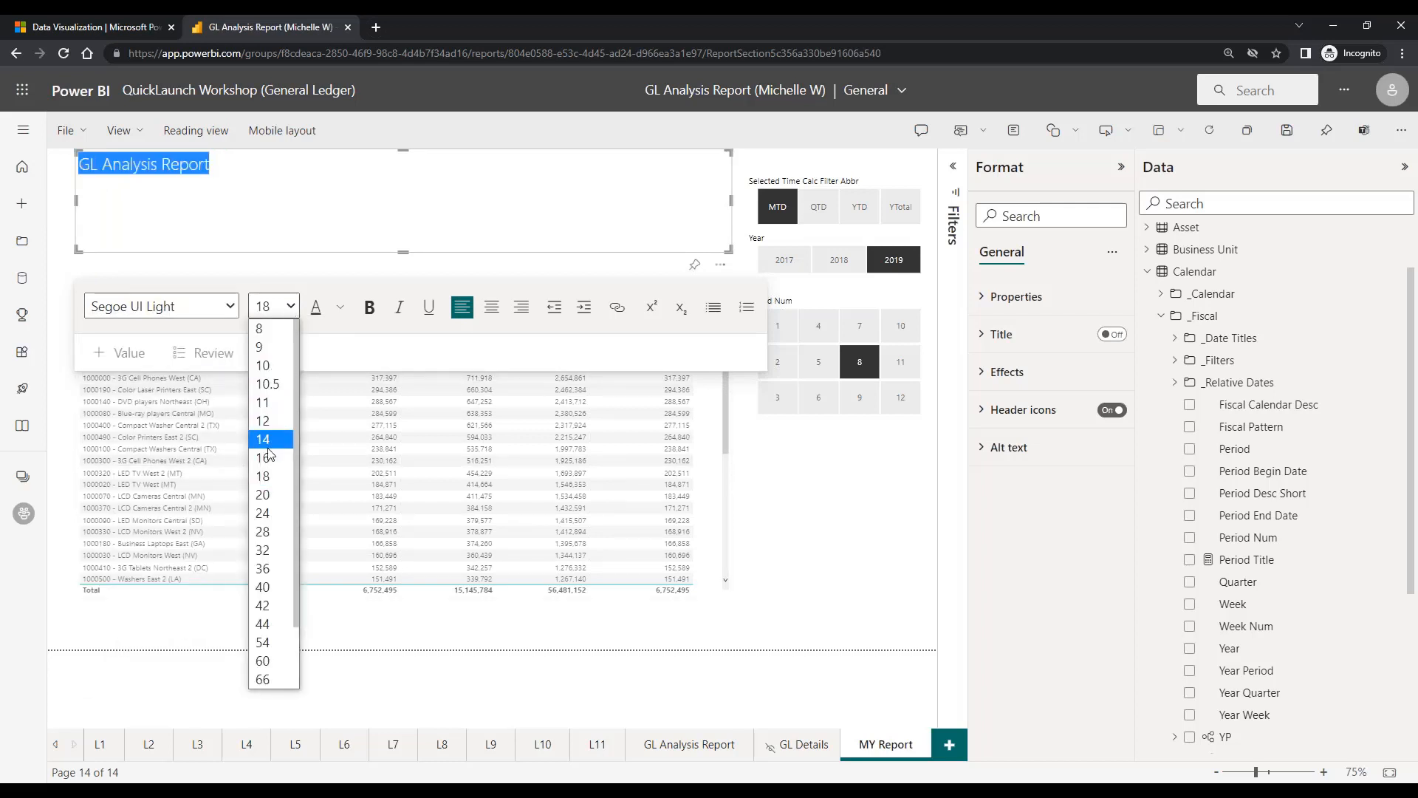
left_click(268, 457)
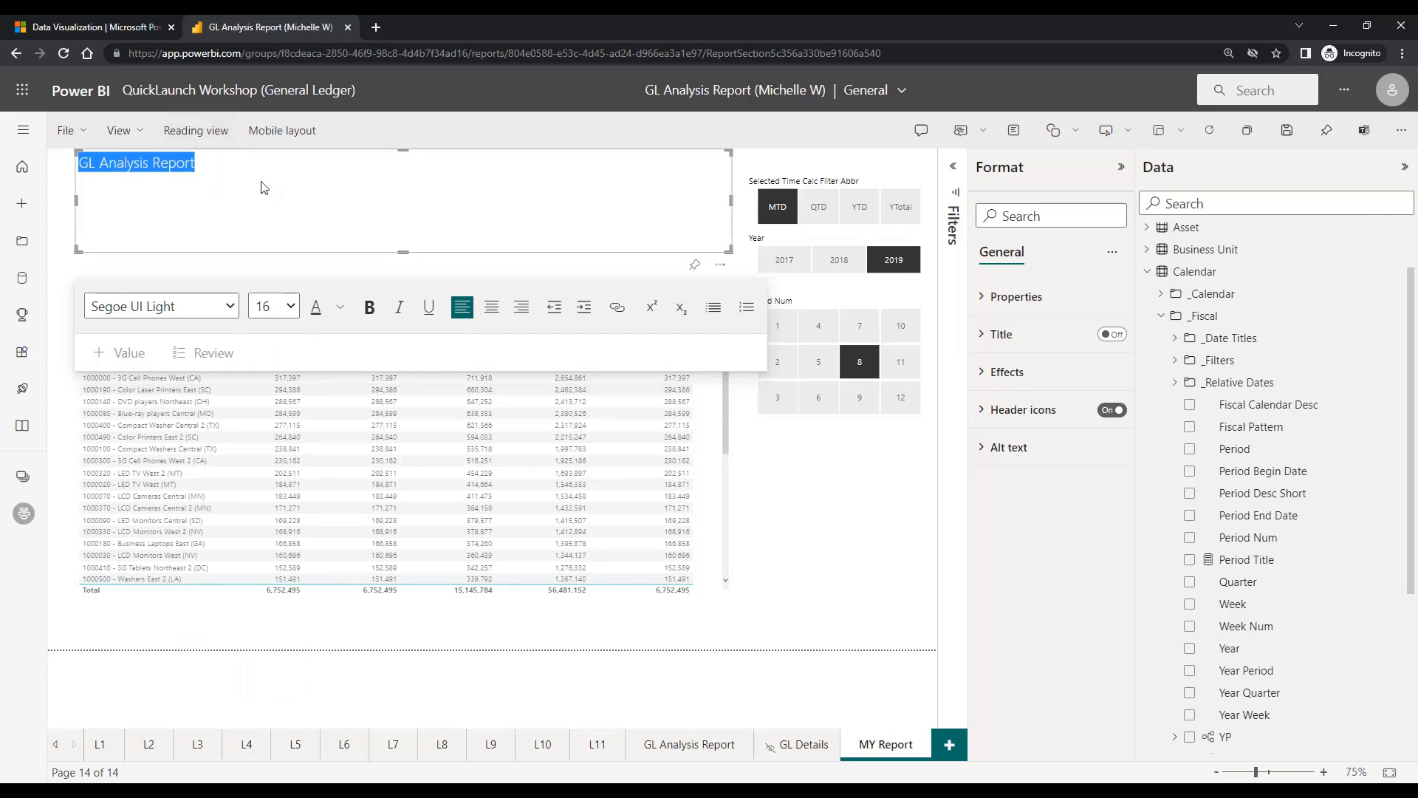
left_click(370, 309)
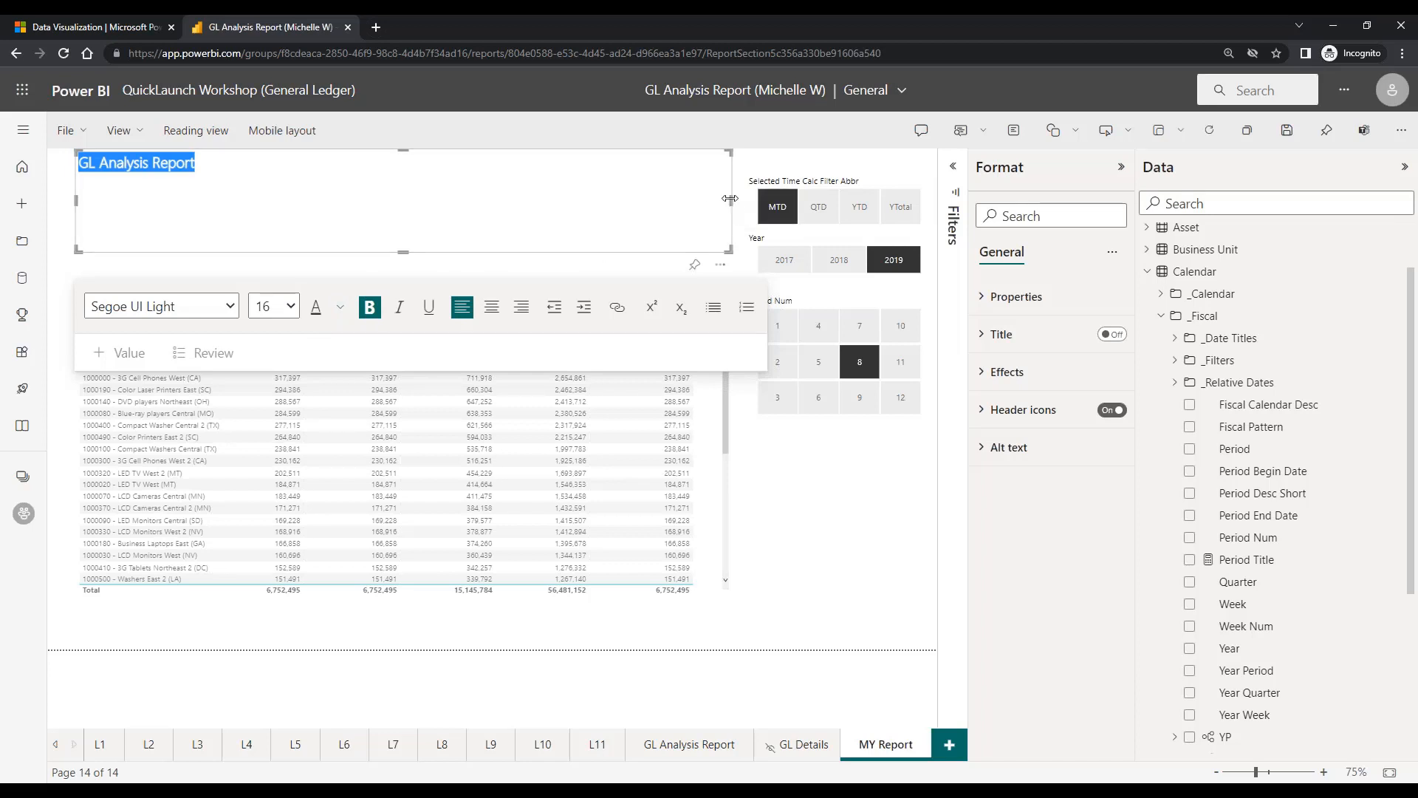
Step: Shrink the title's text box in width and height so it fits closely around the text
left_click_drag(733, 206, 210, 191)
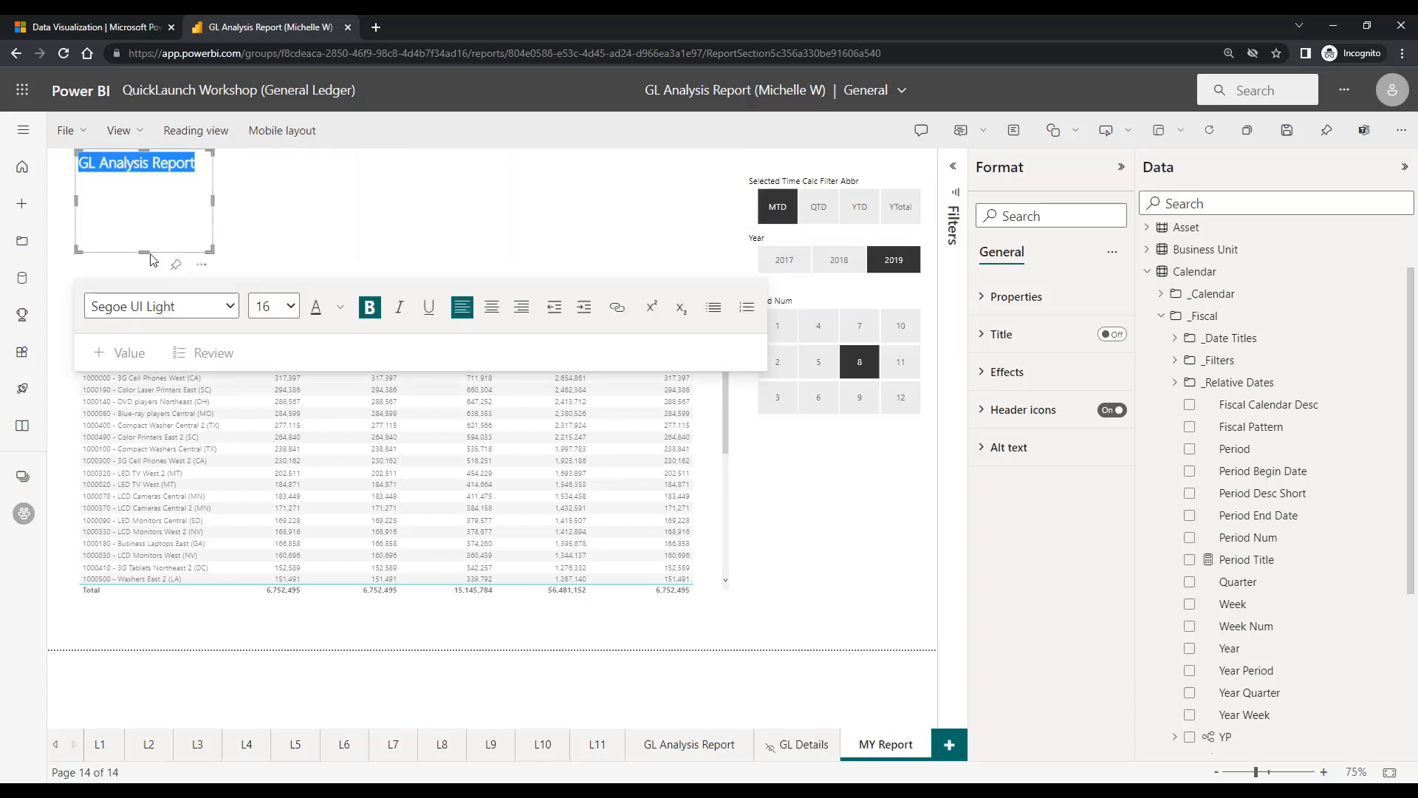
left_click_drag(144, 257, 160, 178)
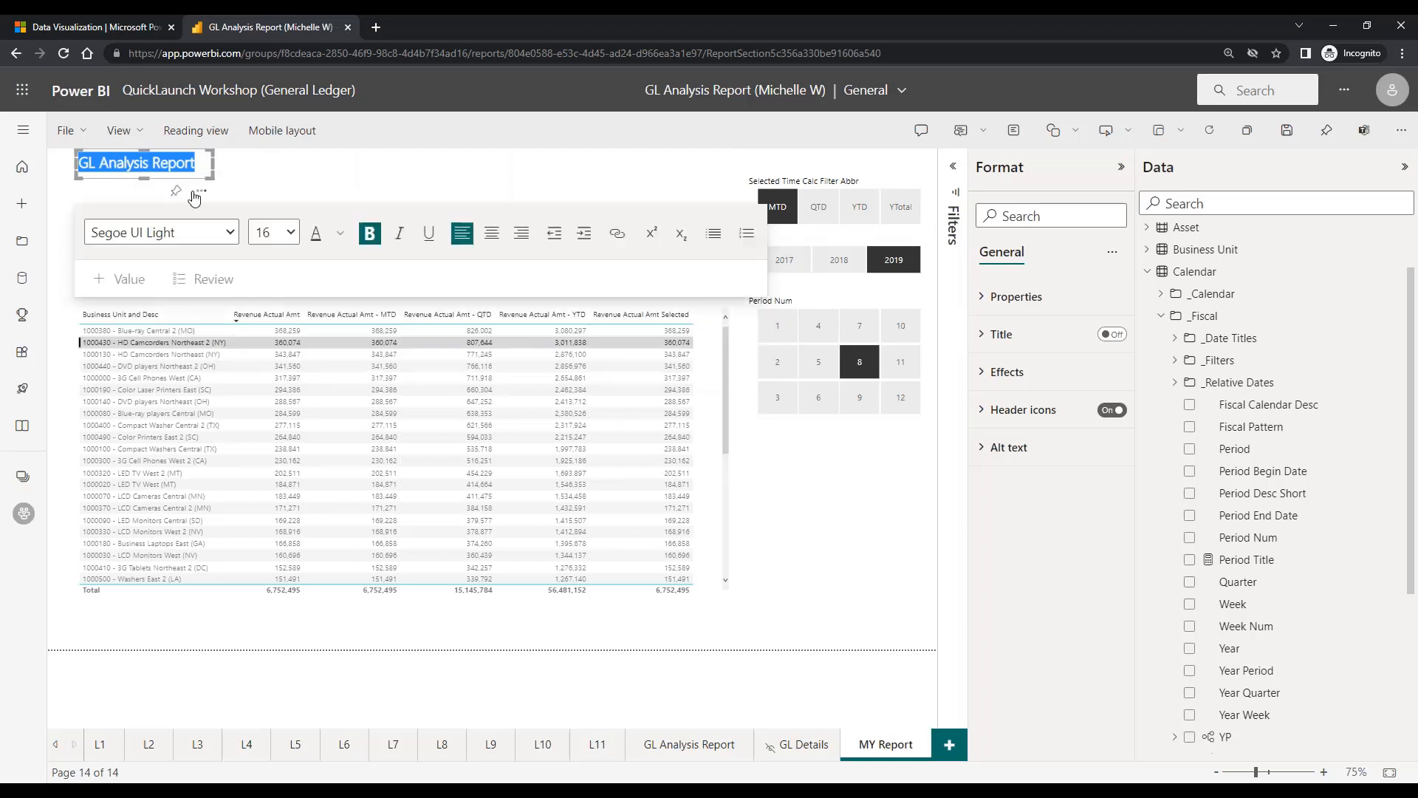
left_click(256, 180)
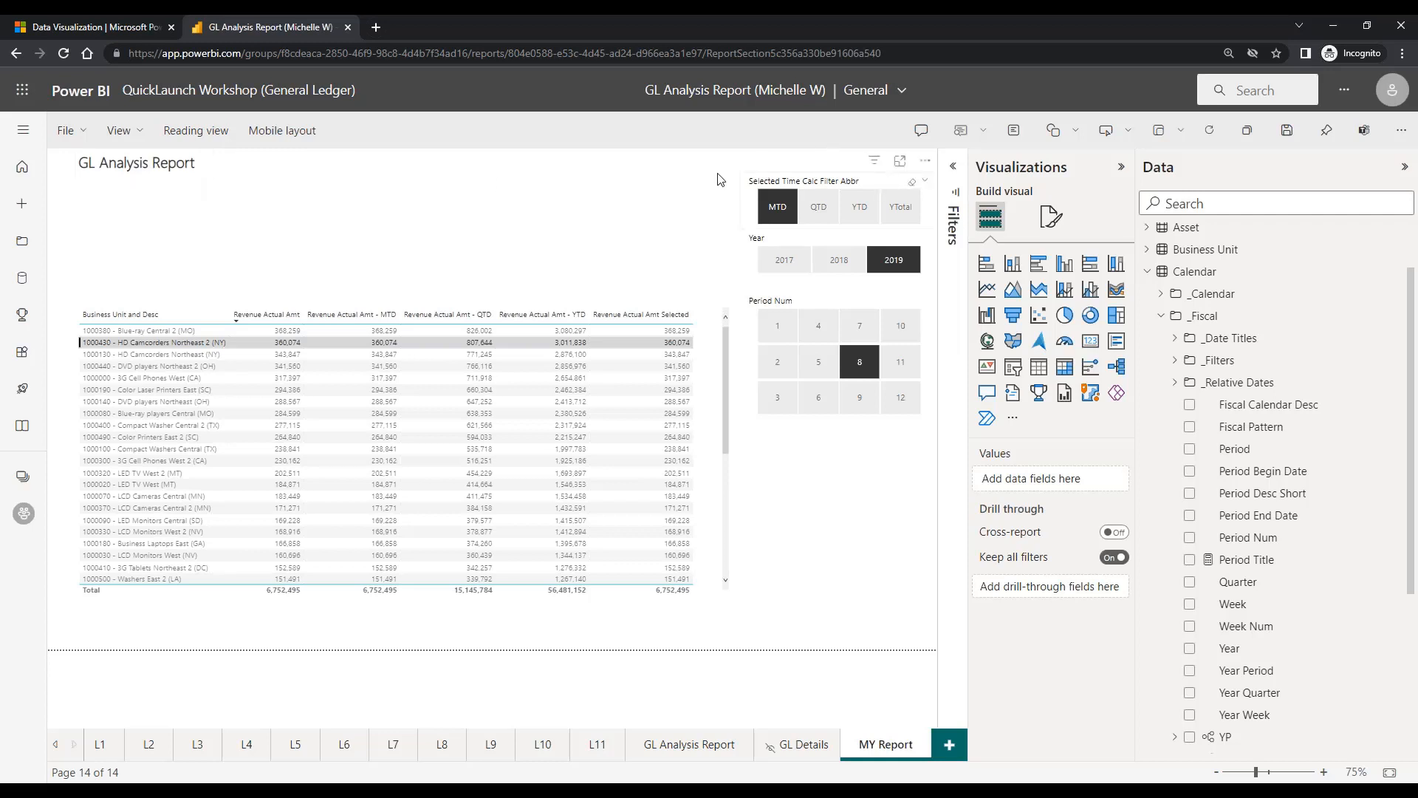
Step: Move the Selected Time Calc Filter Abbr slicer beside the report title and shrink it to a compact single-row strip
left_click_drag(888, 180, 358, 141)
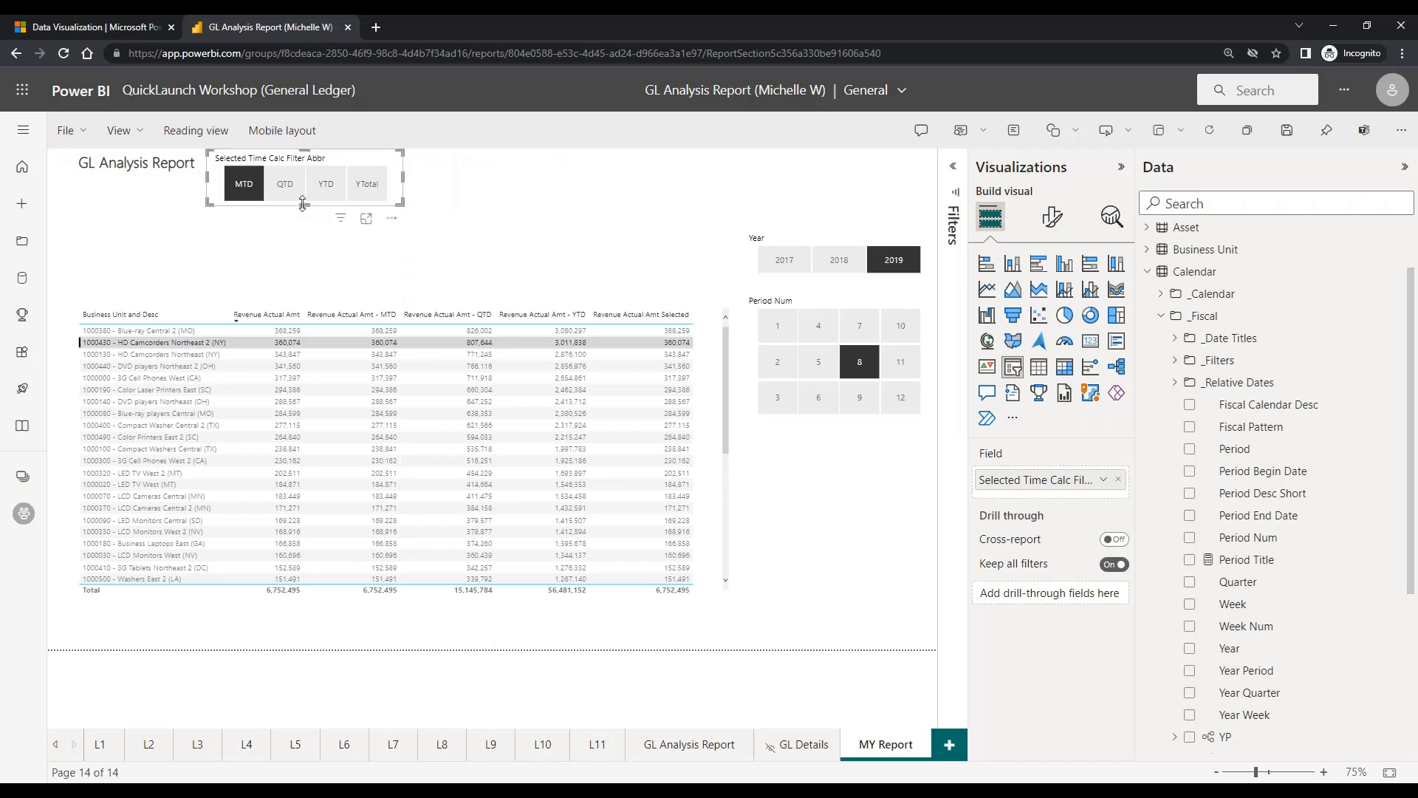
left_click_drag(303, 205, 309, 186)
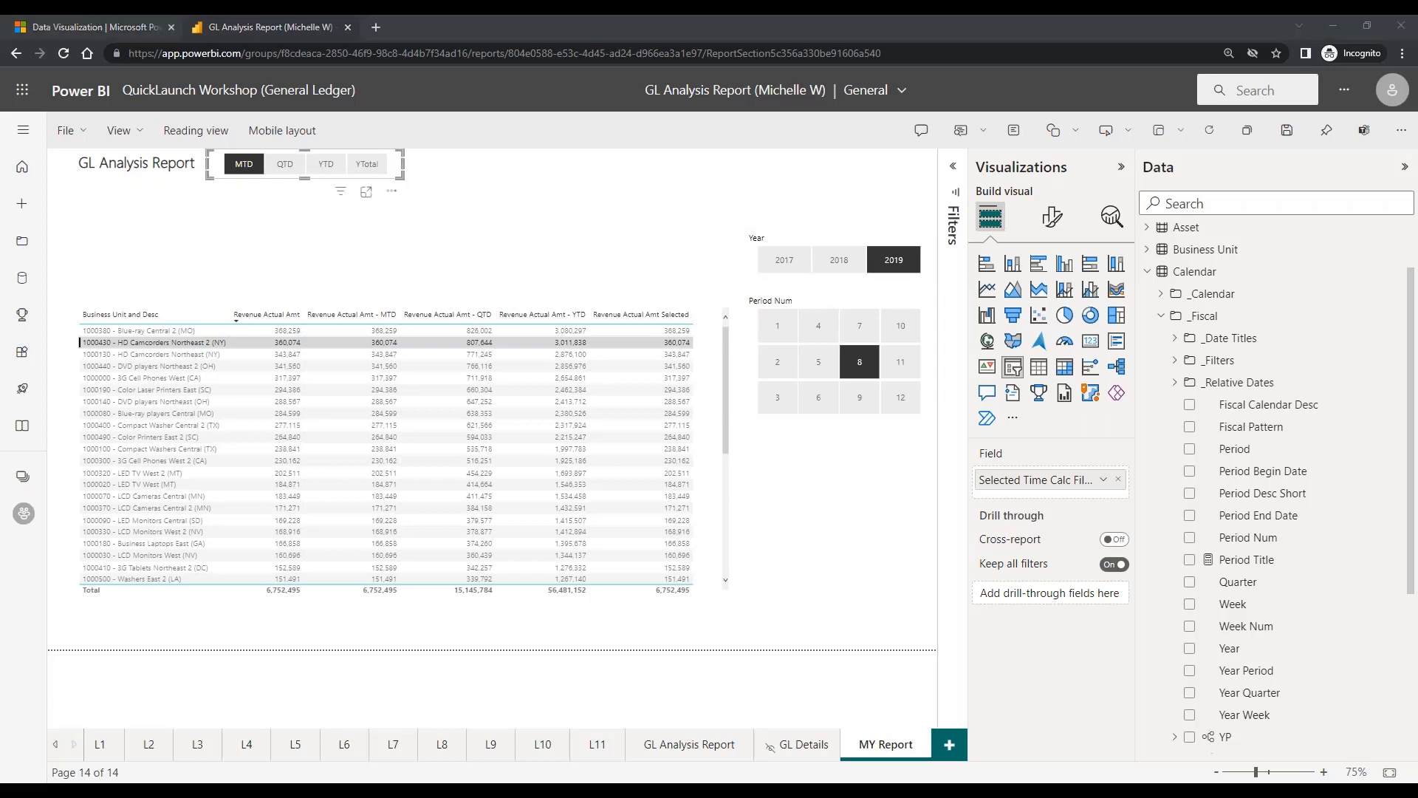
left_click(304, 179)
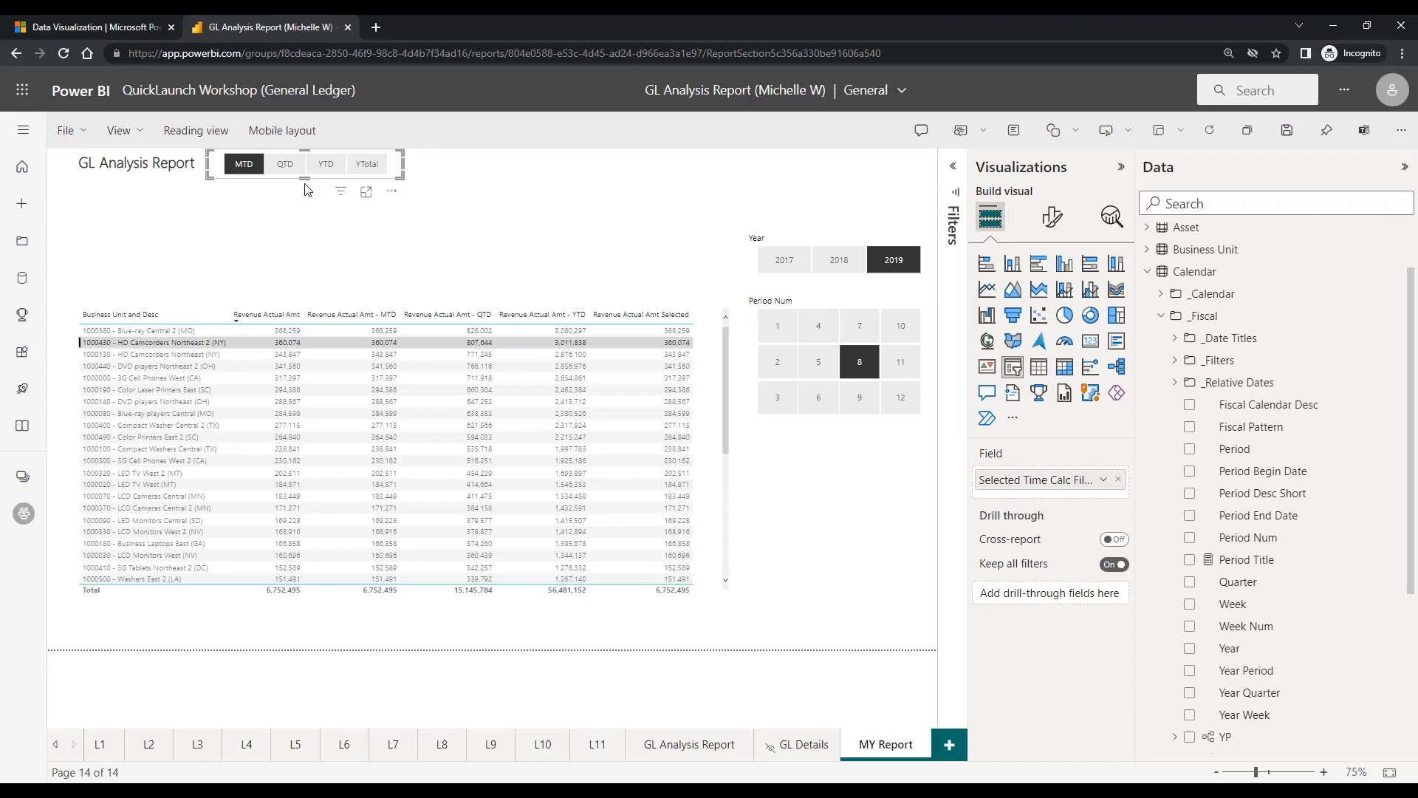
mouse_move(404, 164)
left_mouse_down()
mouse_move(376, 171)
mouse_move(397, 167)
left_mouse_up()
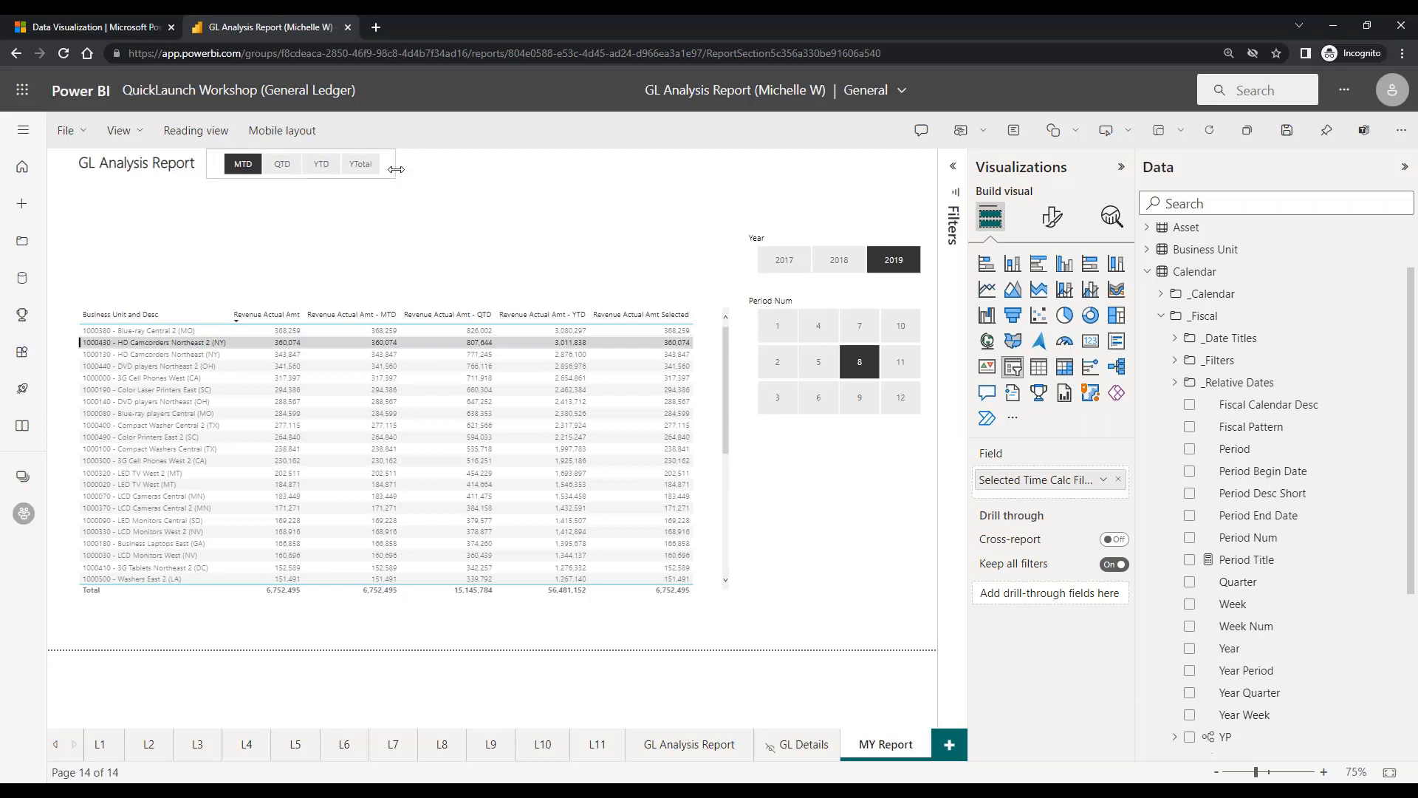
Step: Place the Year and Period Num slicers in line after the time calculation slicer, each flattened to a single row
left_click_drag(825, 245, 482, 181)
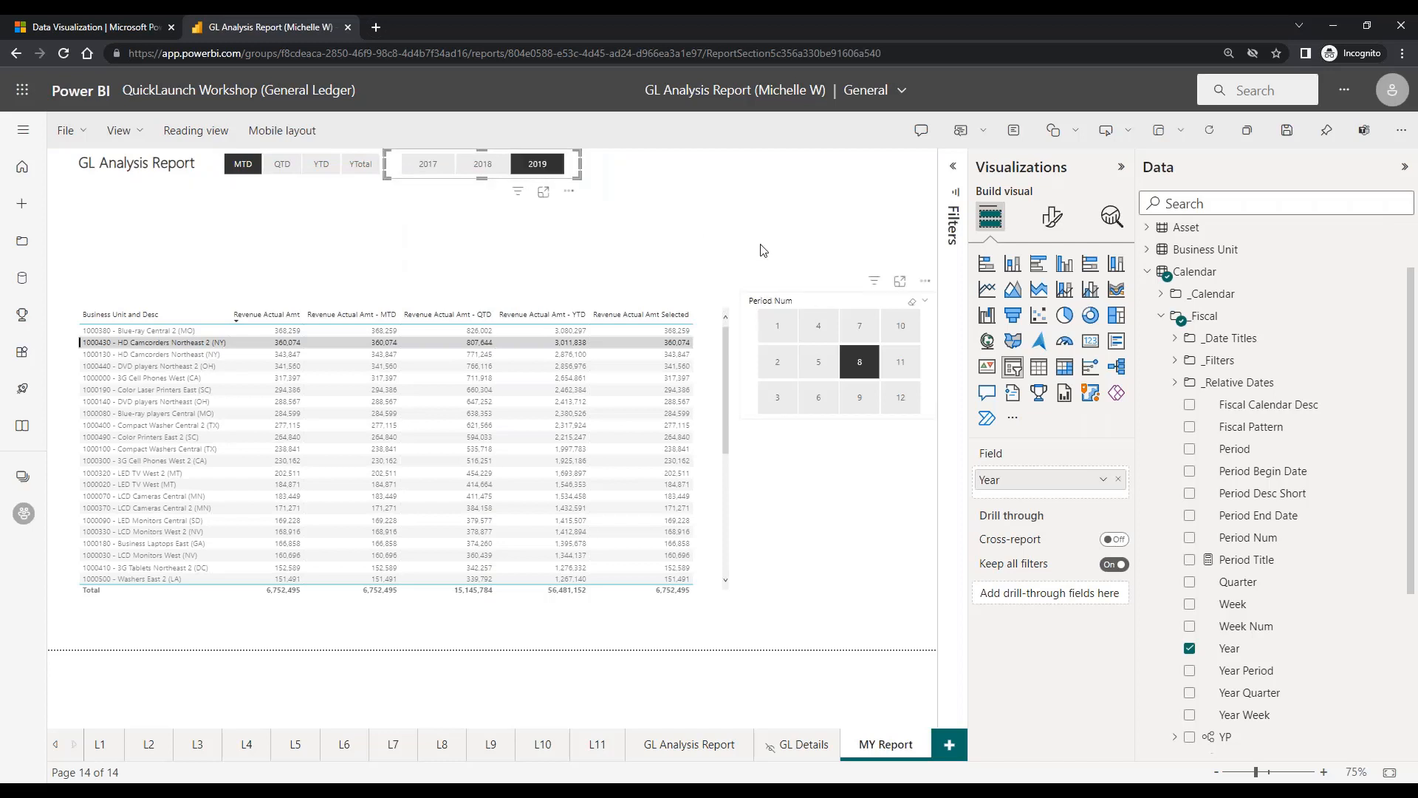
left_click_drag(808, 294, 632, 147)
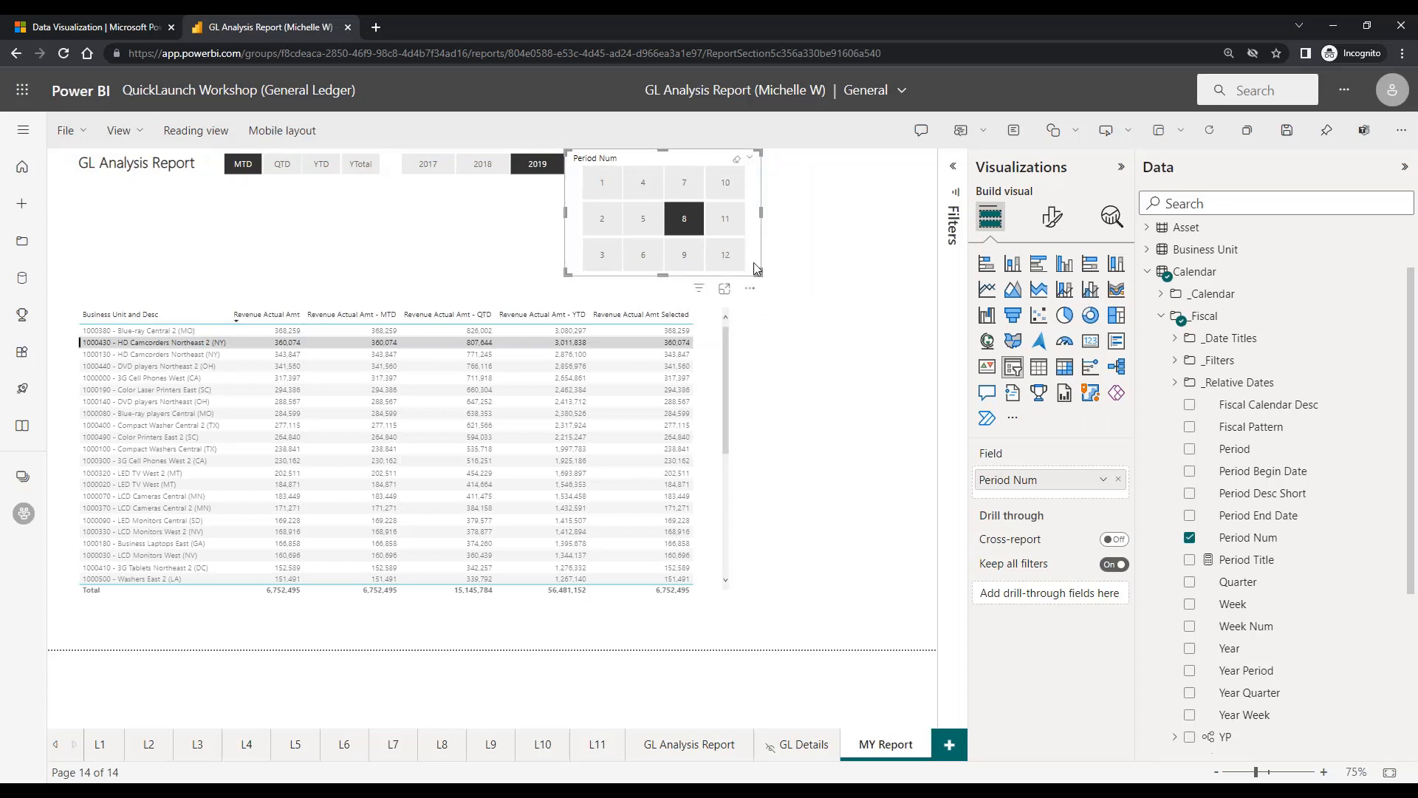
left_click_drag(754, 264, 933, 182)
Step: Narrow the Year slicer and extend the Period Num slicer toward it so all twelve periods fit in the row
left_click(399, 164)
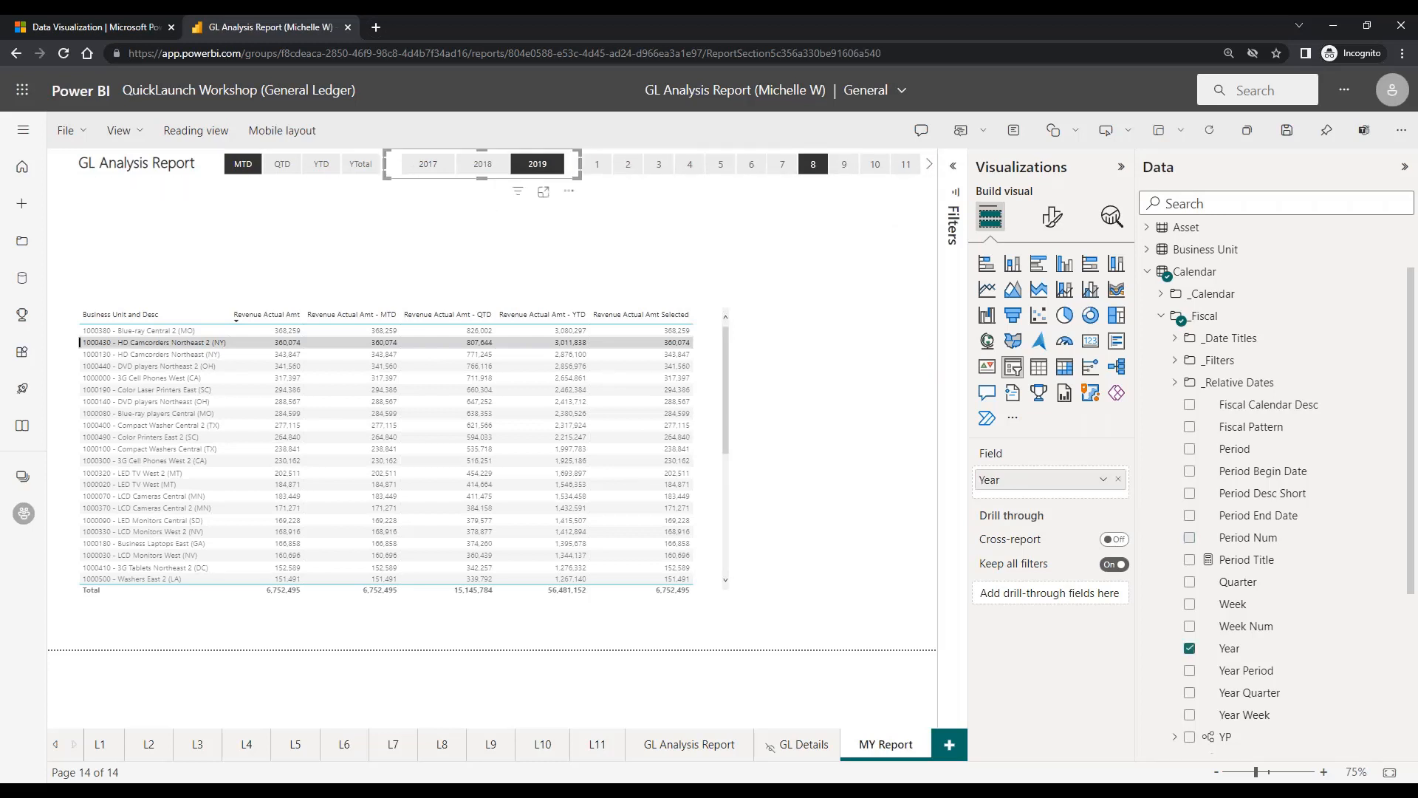
left_click_drag(574, 162, 531, 162)
left_click(573, 166)
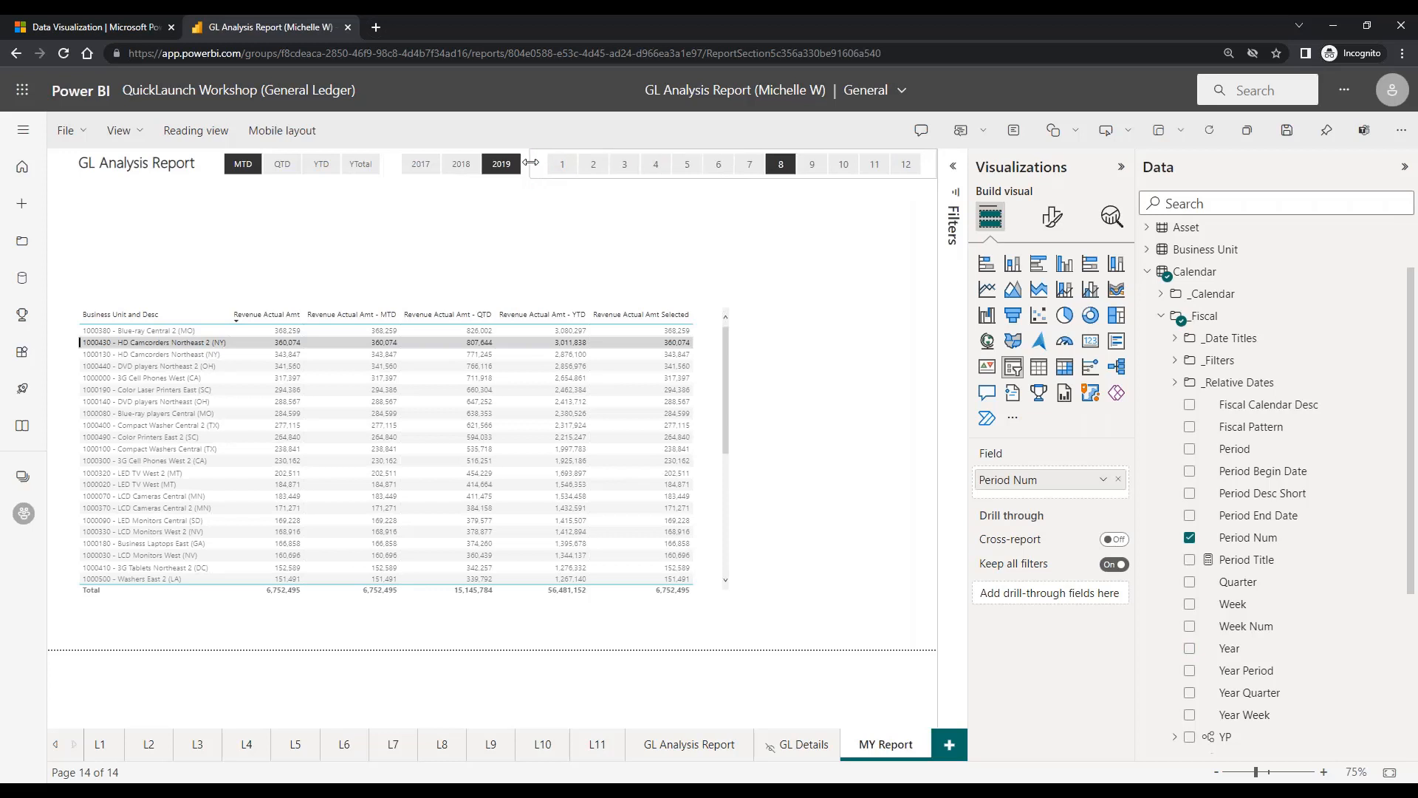
left_click(600, 244)
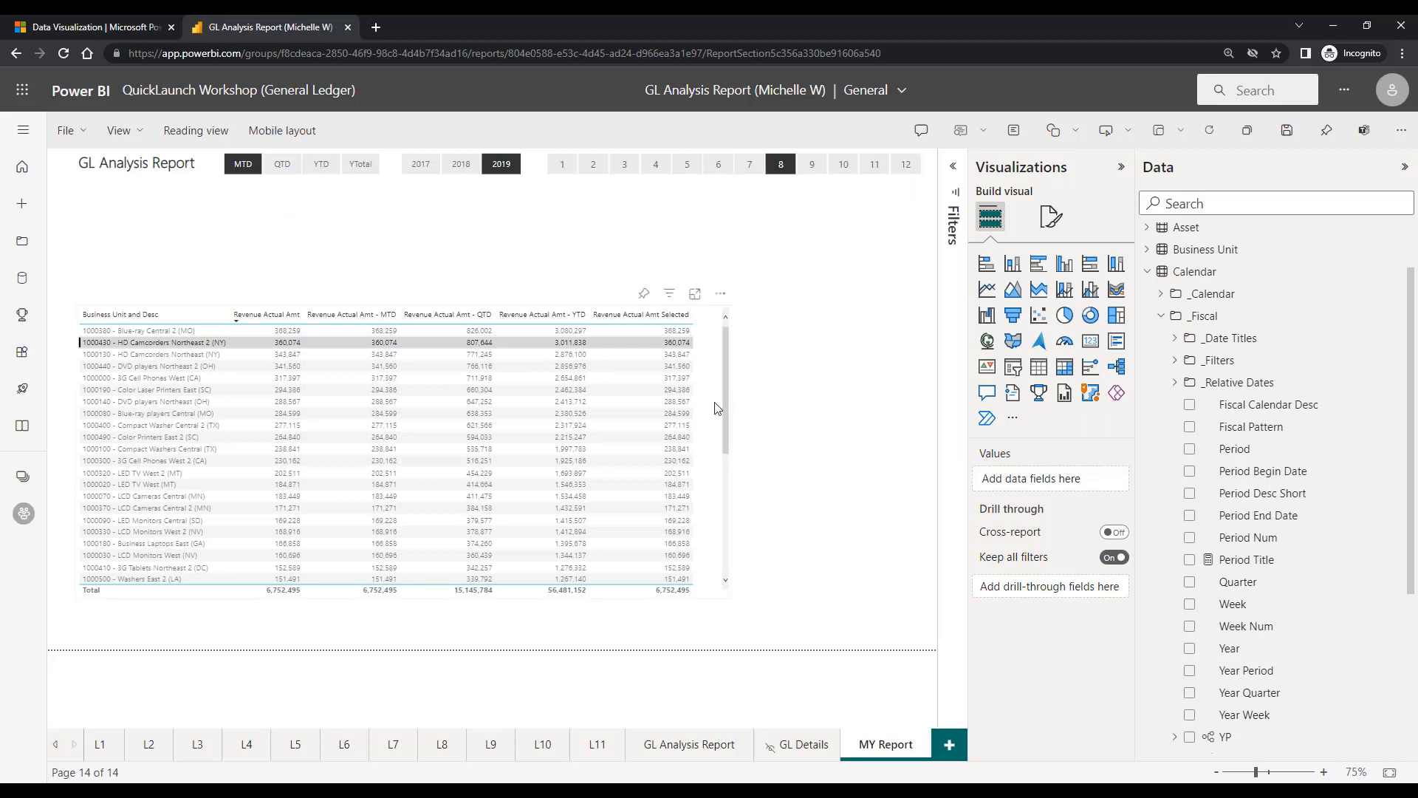
Step: Move the revenue table up beneath the title and slicer row, then shrink it in width and height
left_click_drag(712, 387, 701, 306)
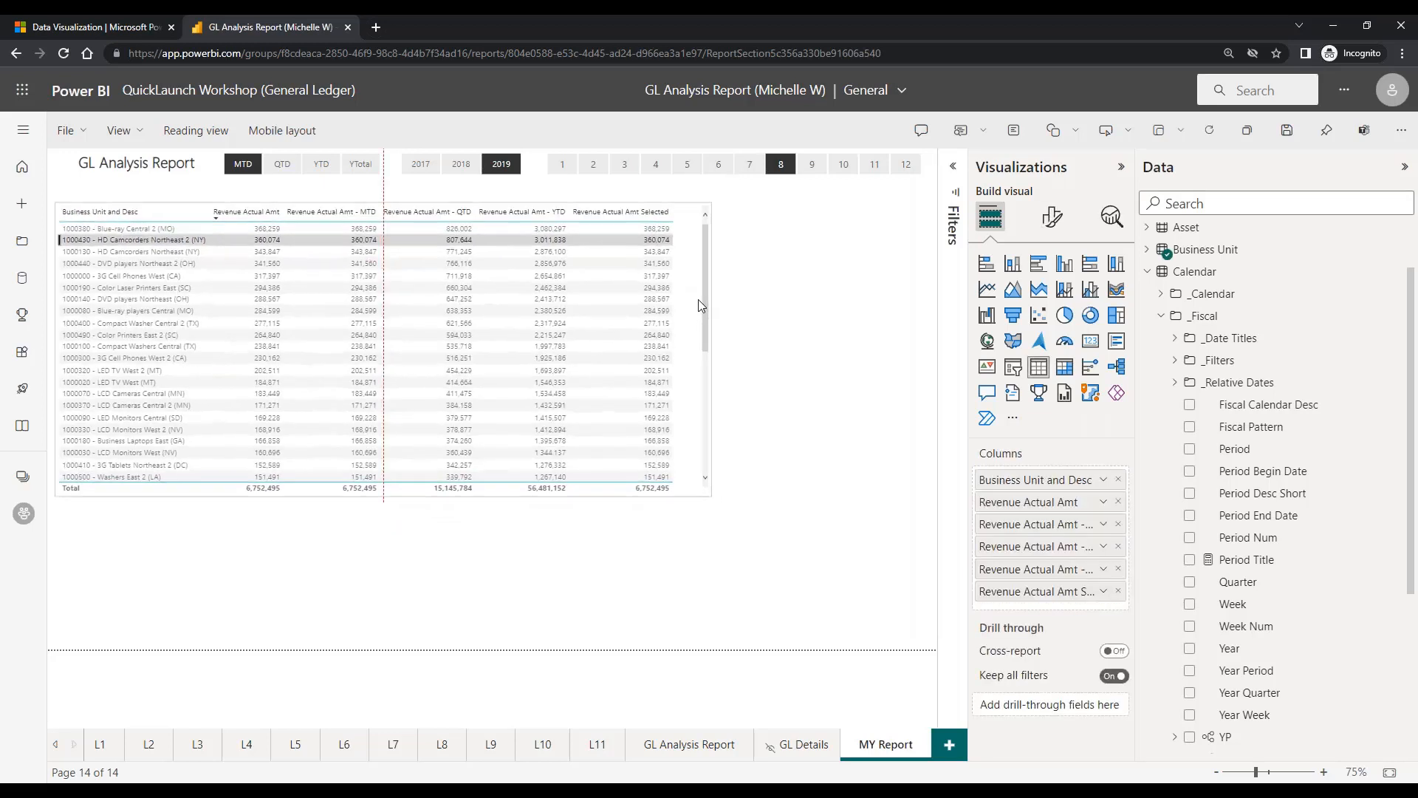
left_click_drag(712, 496, 622, 437)
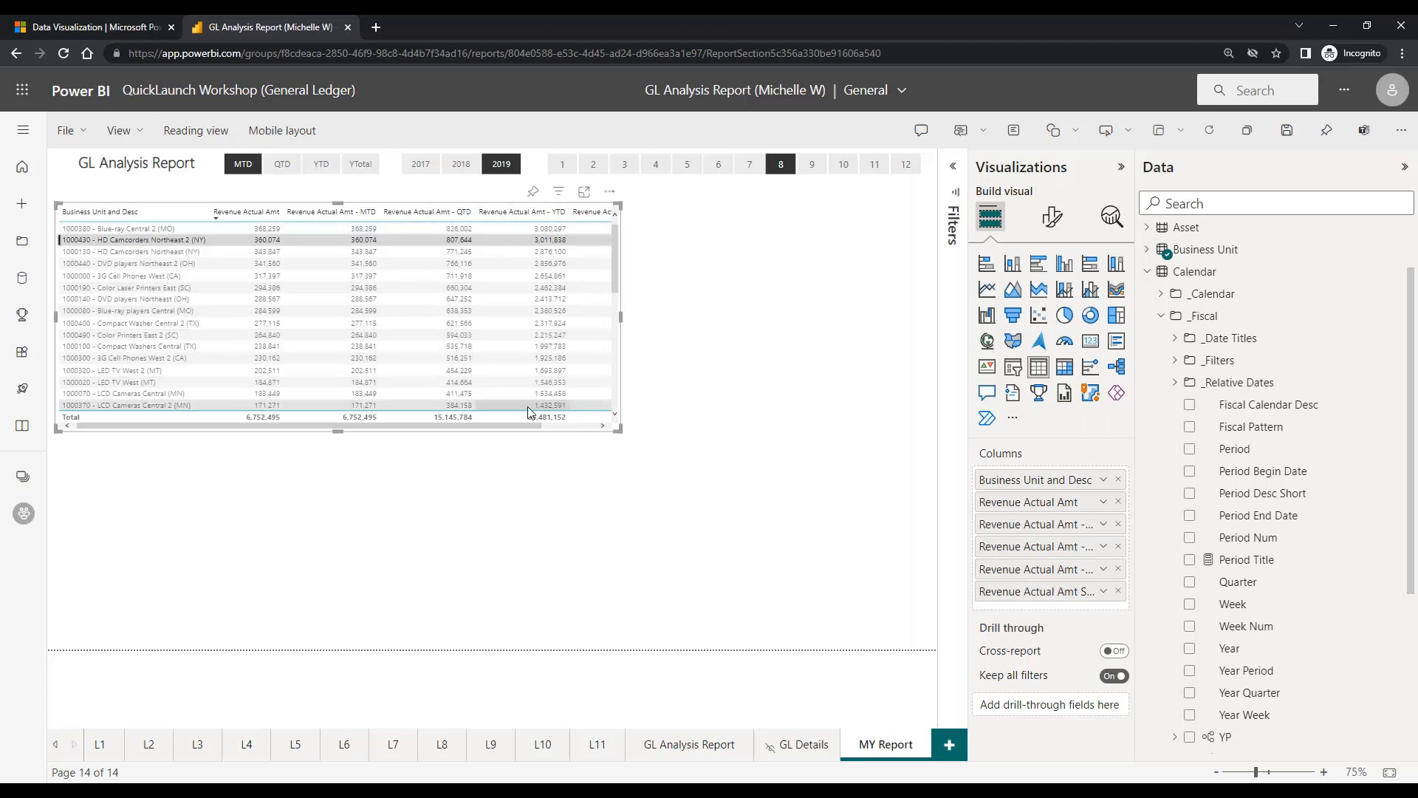
left_click_drag(529, 424, 577, 425)
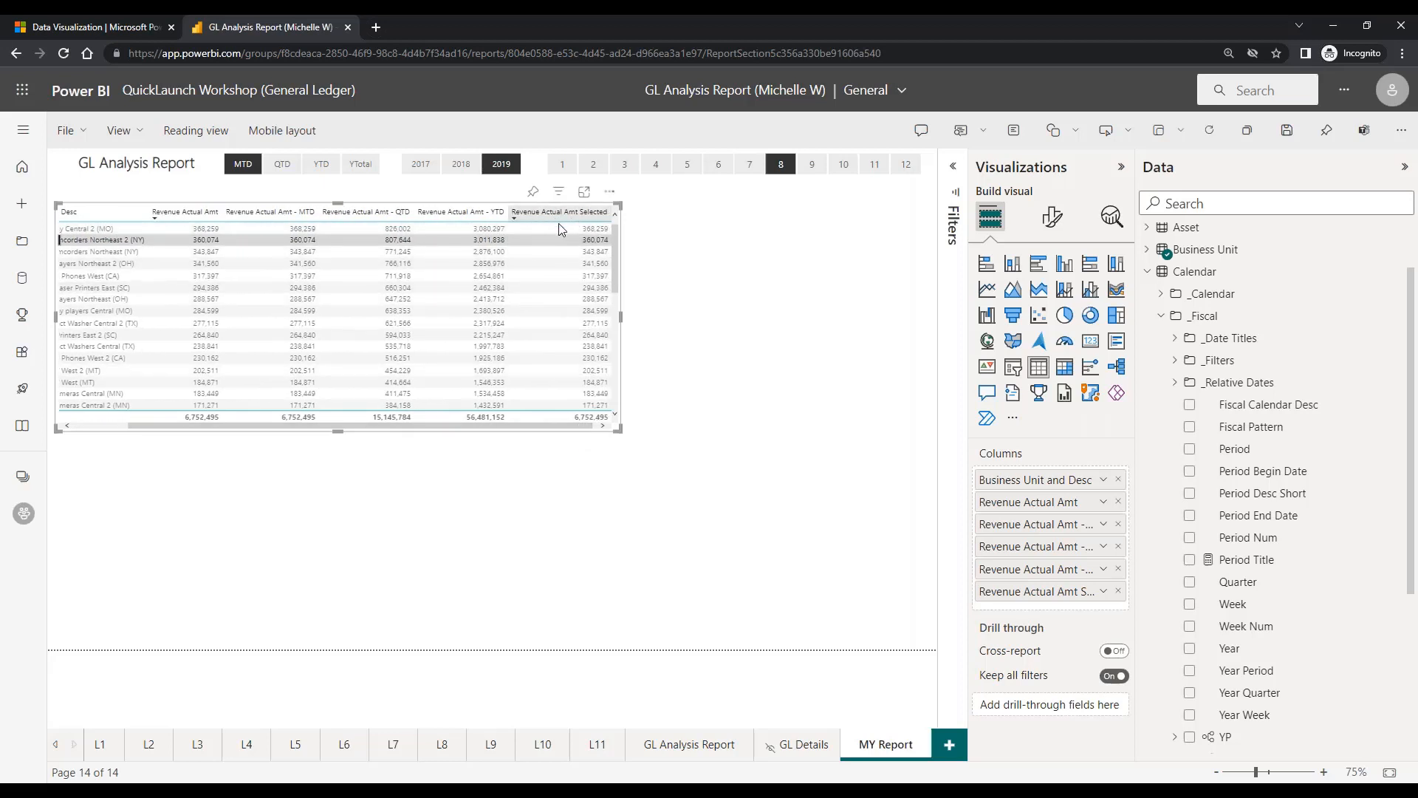
left_click_drag(548, 424, 497, 426)
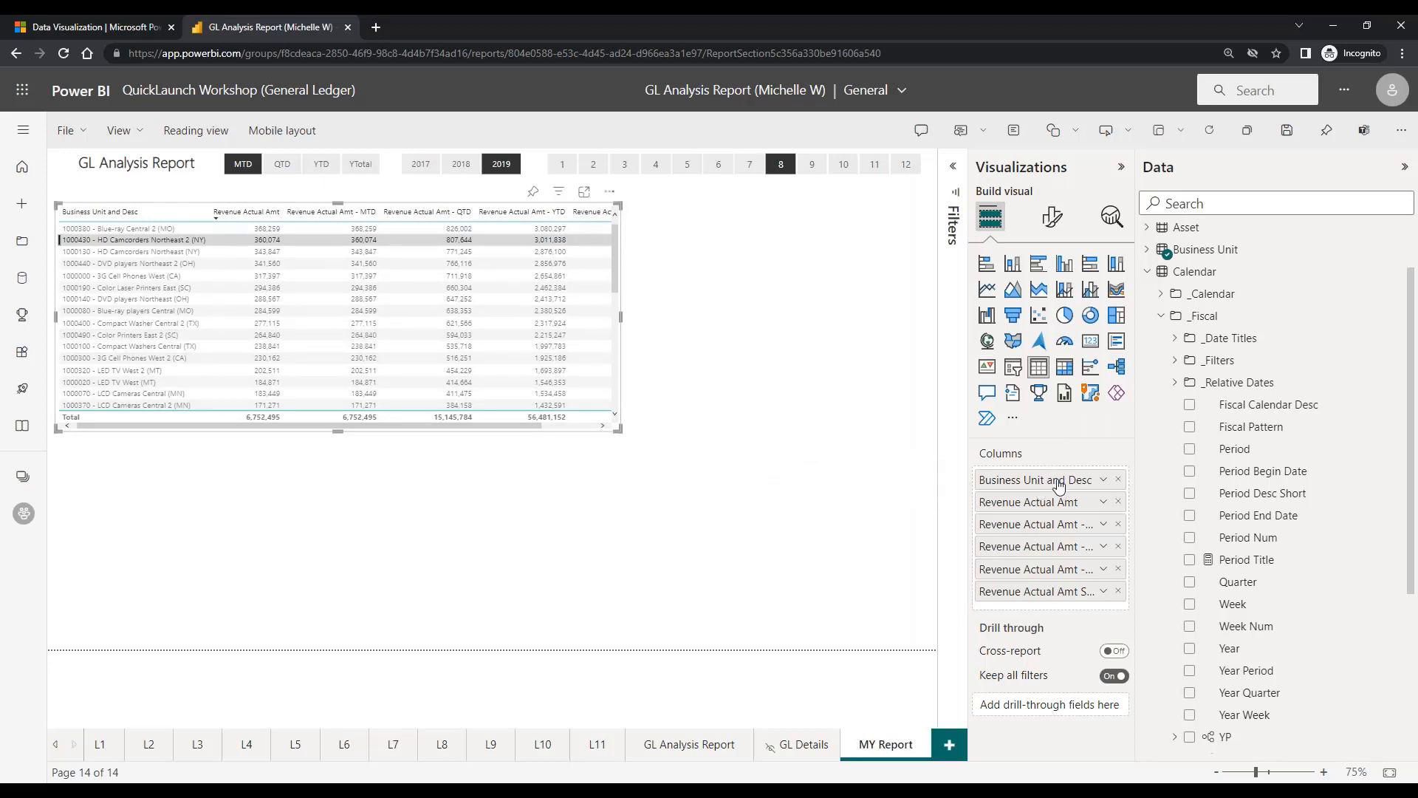
Step: Remove Revenue Actual Amt and its MTD, QTD and YTD measures from the revenue table
left_click(1119, 501)
left_click(1118, 502)
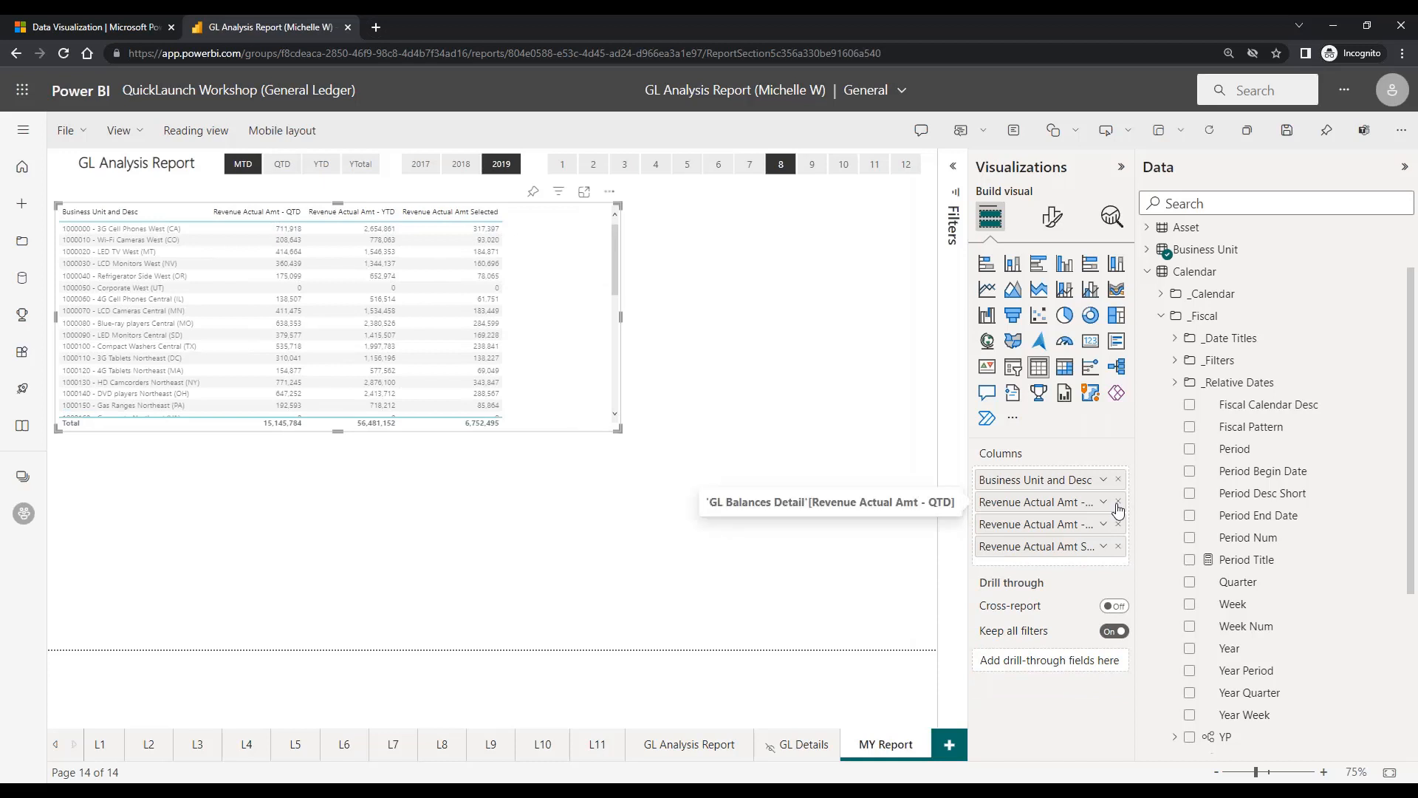
left_click(1118, 502)
left_click(1119, 502)
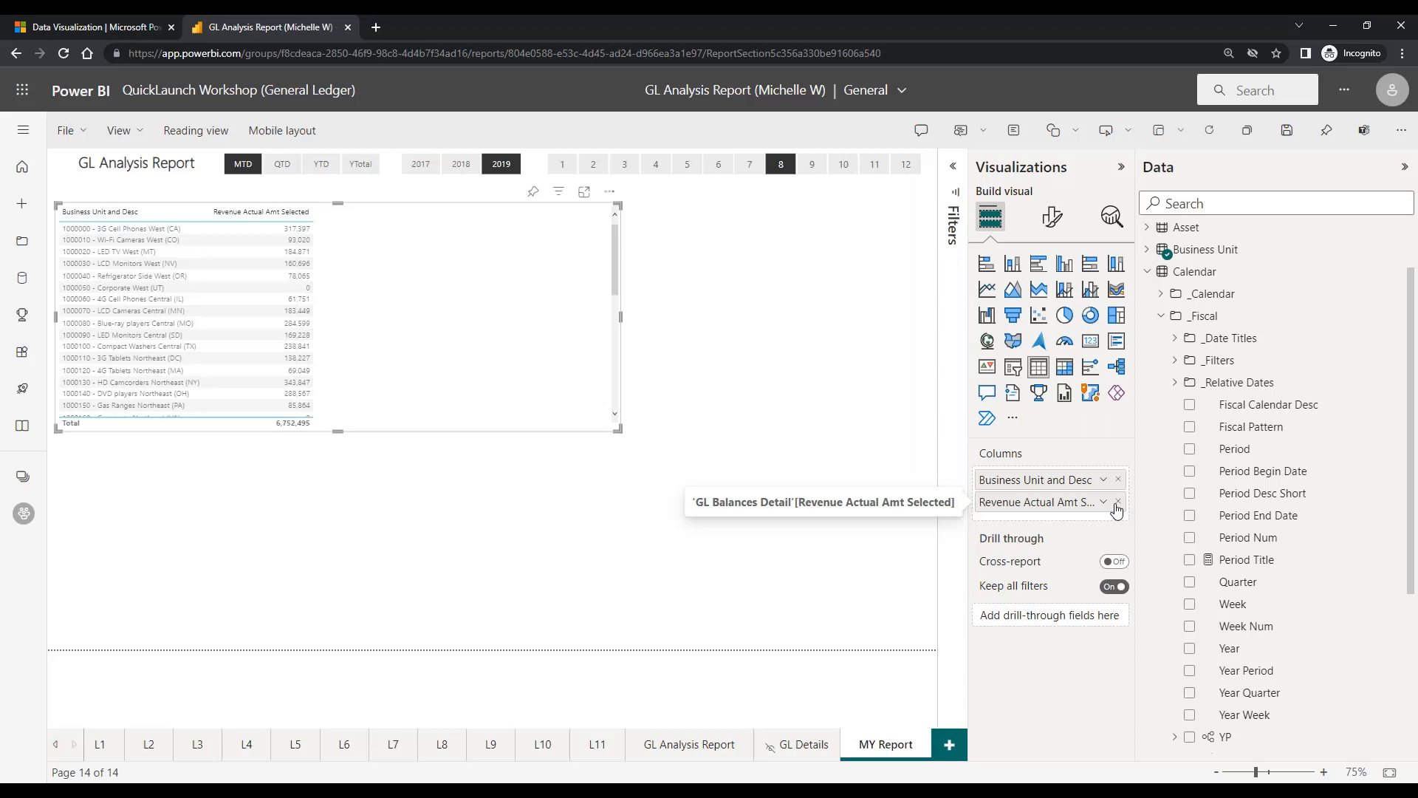
Step: Add the Revenue Actual Amt Selected PY measure from the GL Balances Detail revenue measures to the table
left_click(1149, 273)
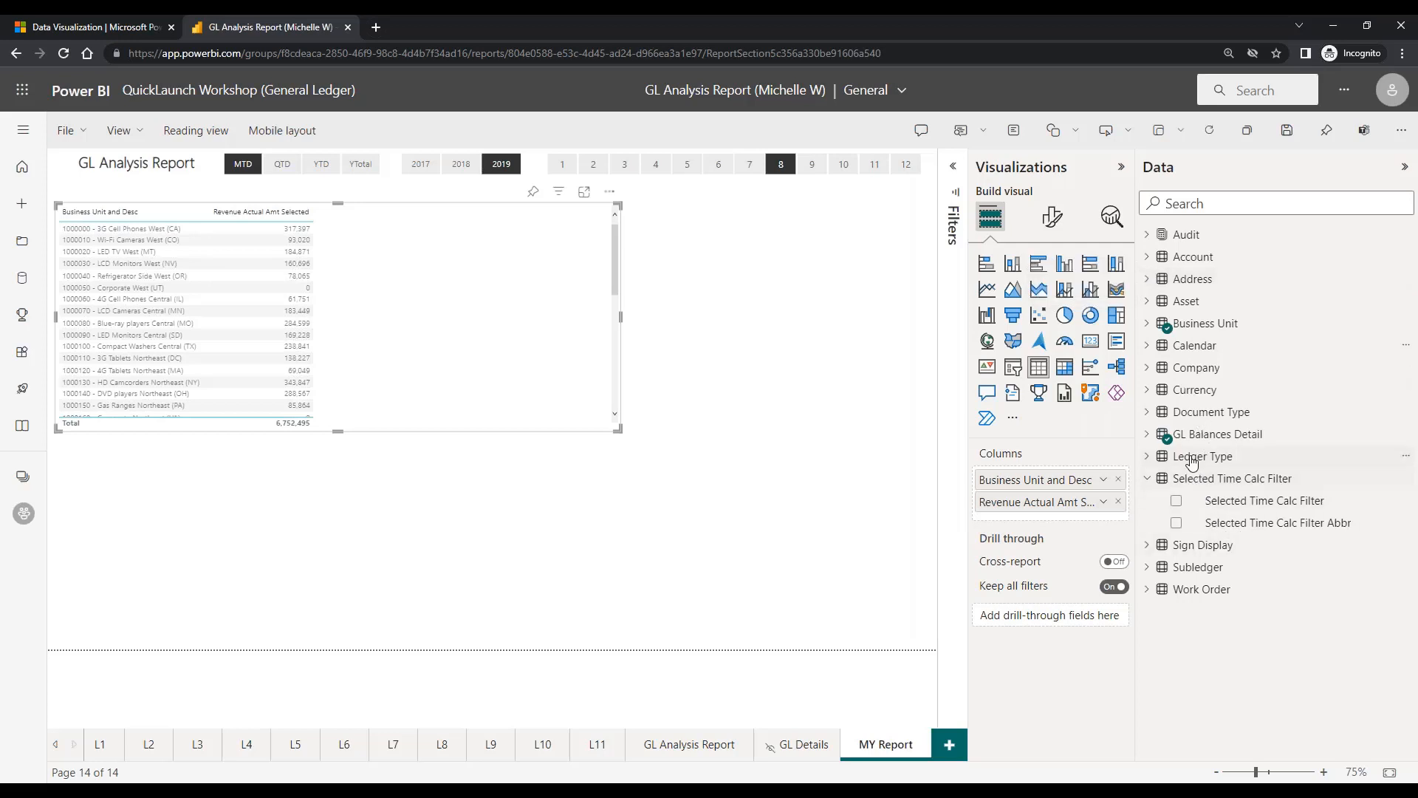
left_click(1147, 436)
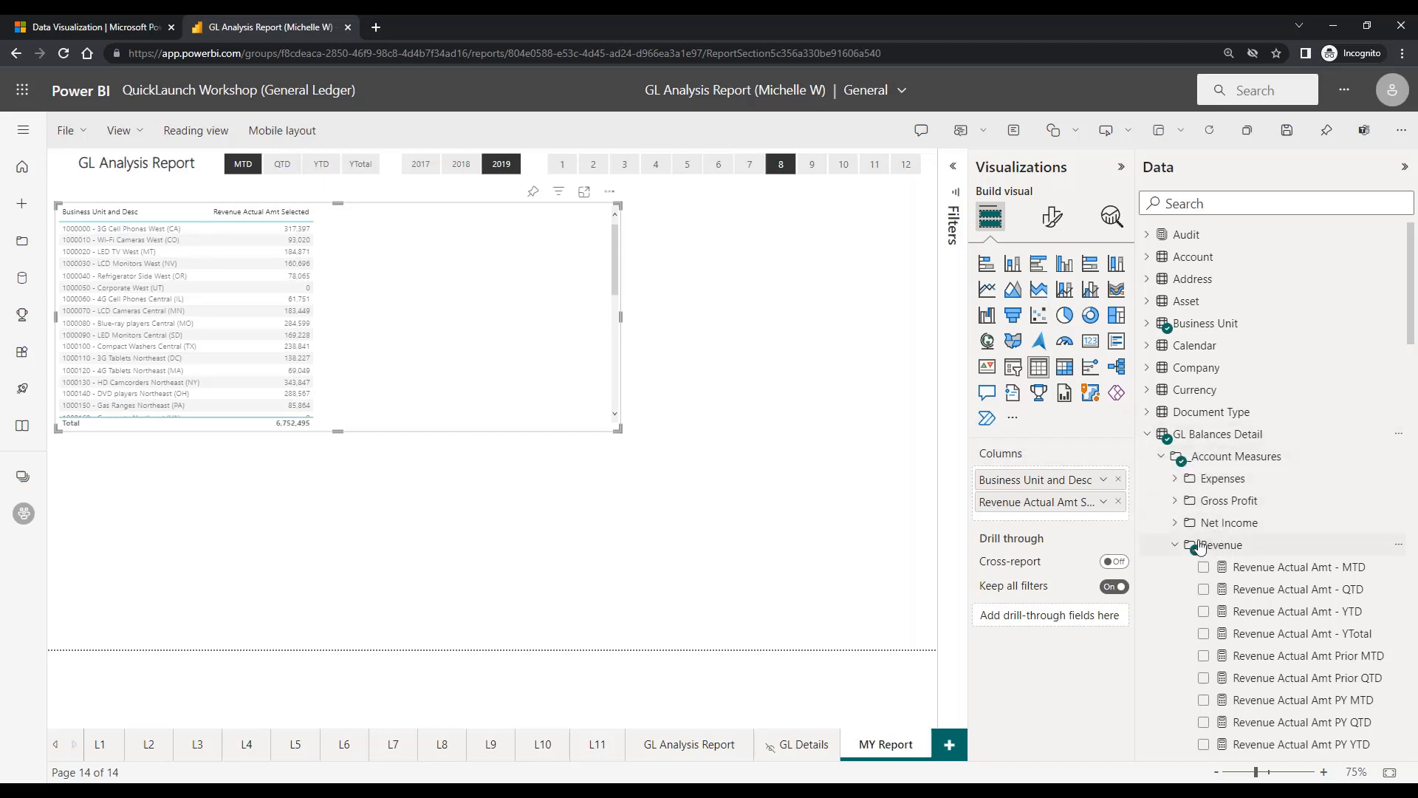
scroll(1211, 550, "down", 3)
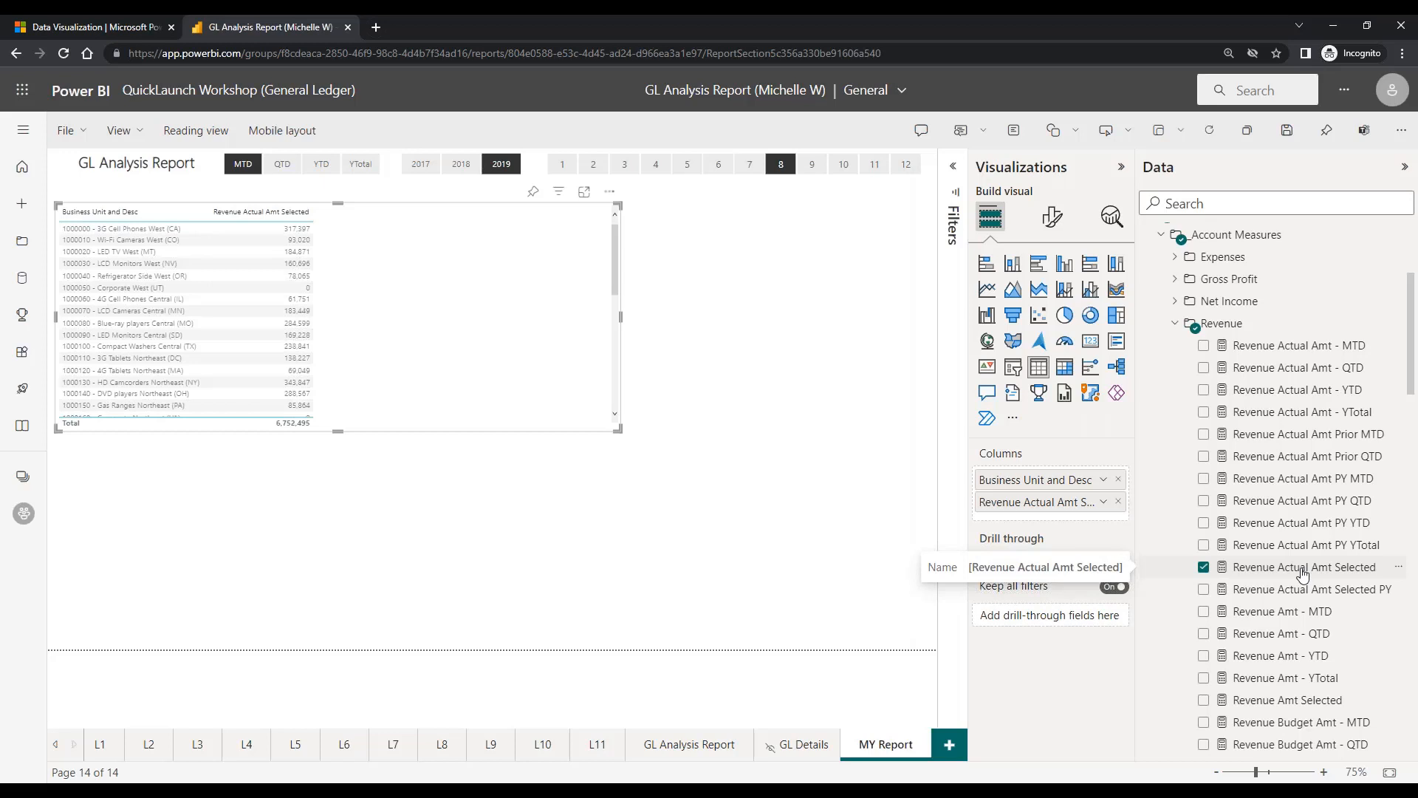
left_click(1203, 591)
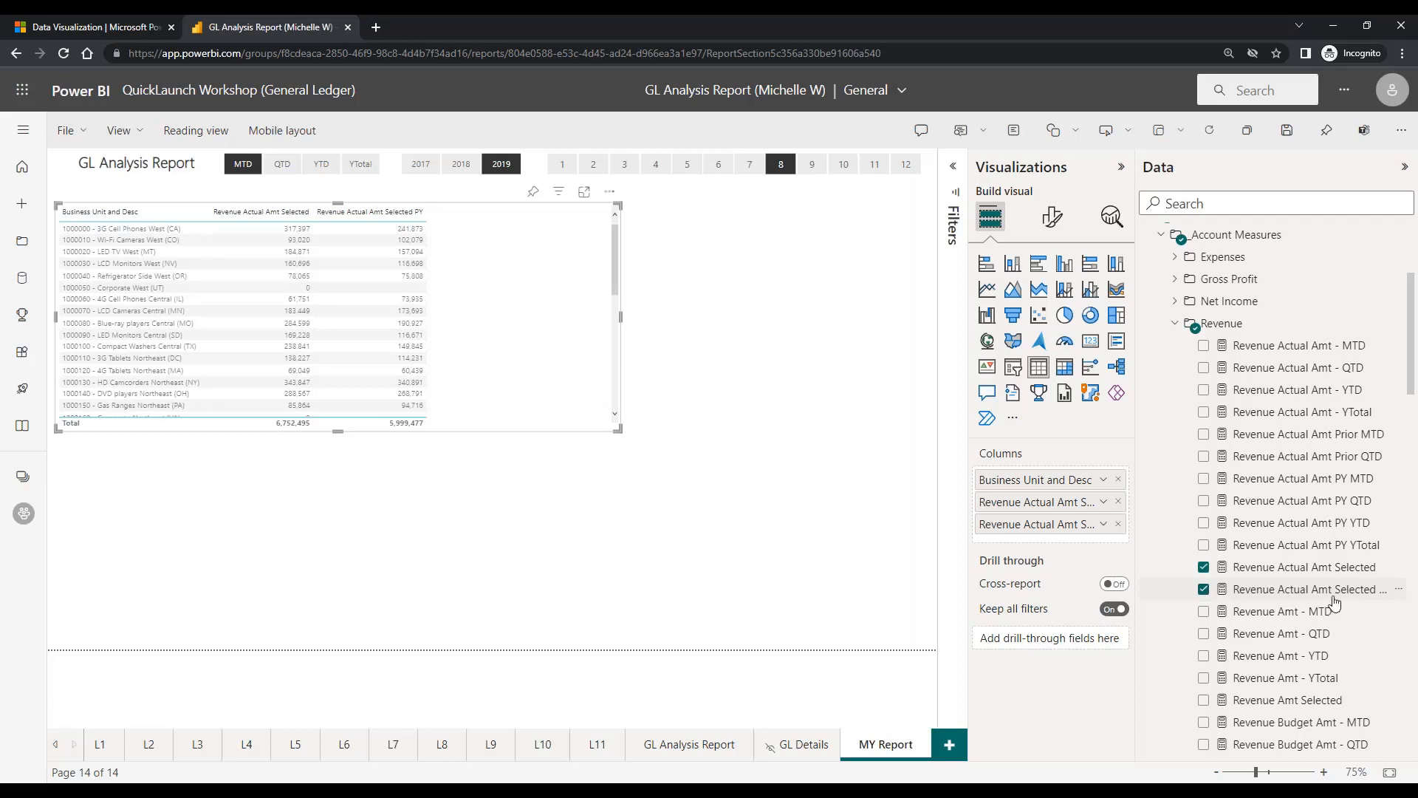
Step: Add the Revenue Var Amt Actual PY Selected and Revenue Var Amt Actual PY Selected % measures to the table
scroll(1334, 602, "down", 5)
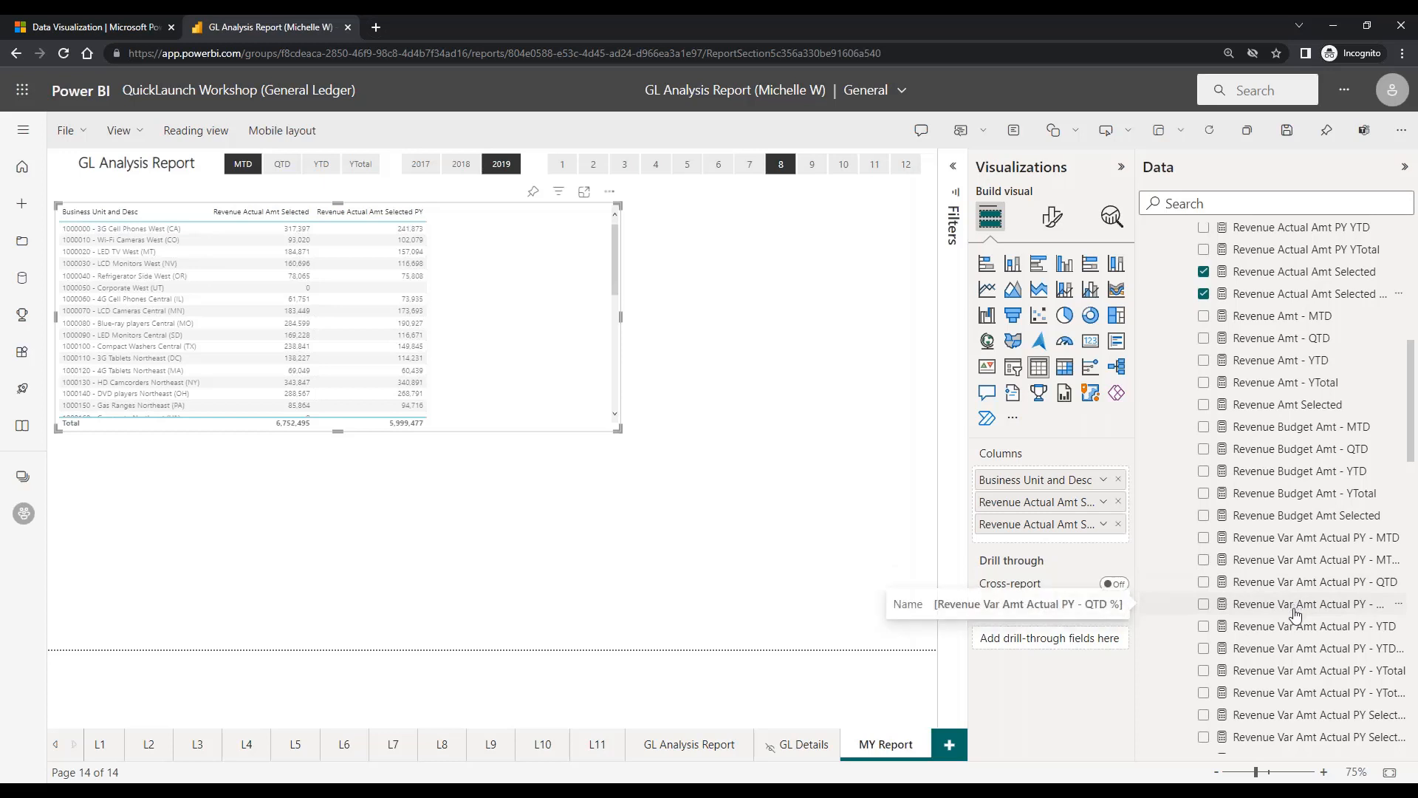
scroll(1298, 623, "down", 1)
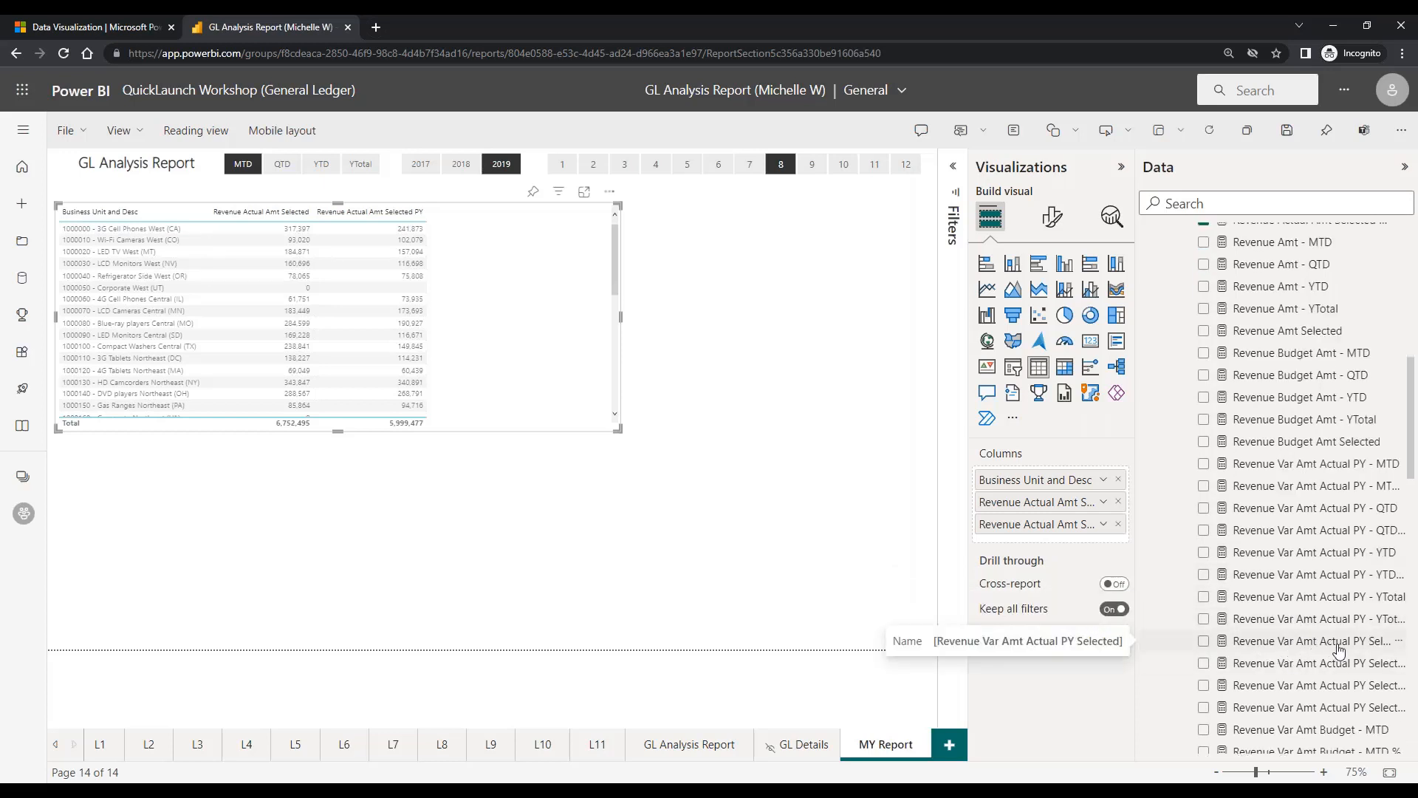
left_click(1204, 642)
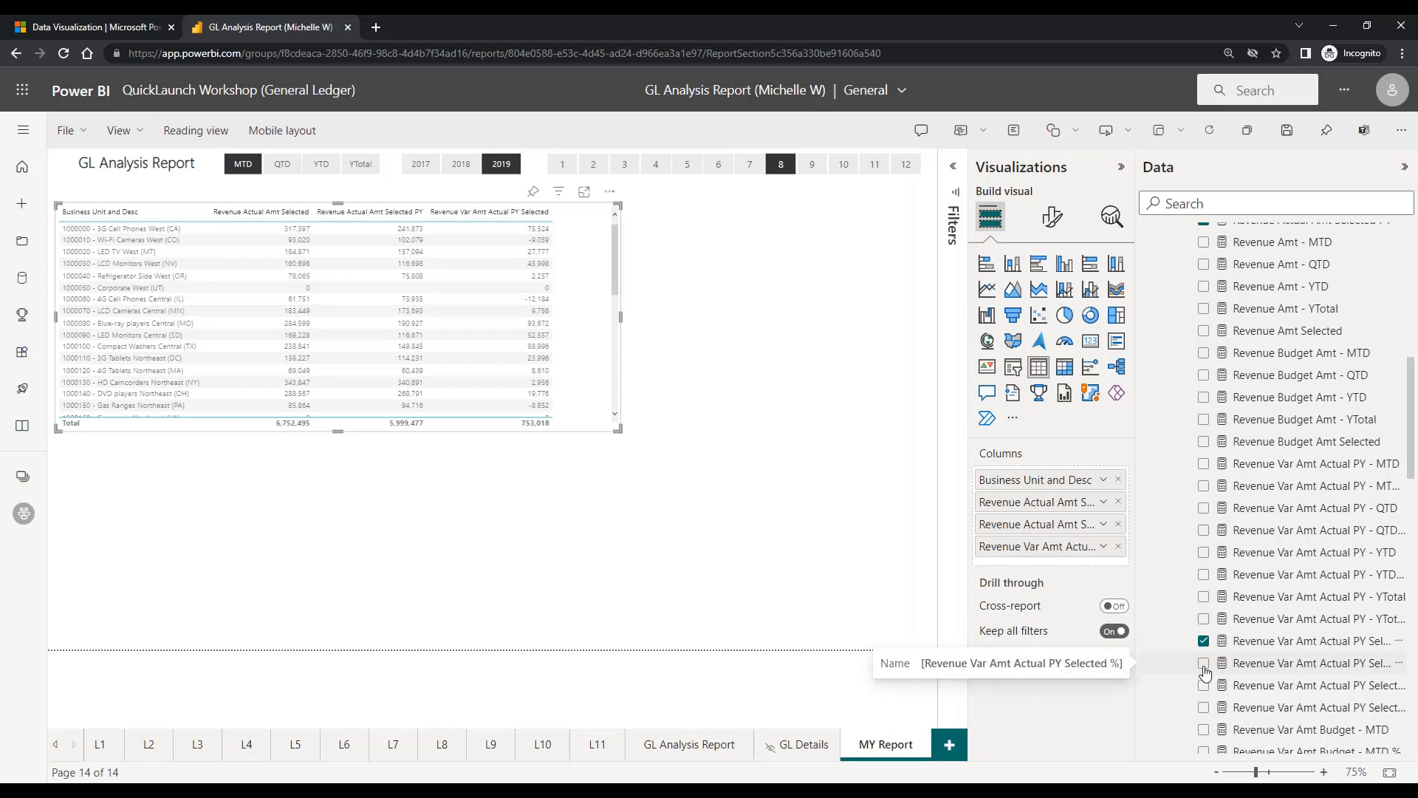
left_click(1205, 667)
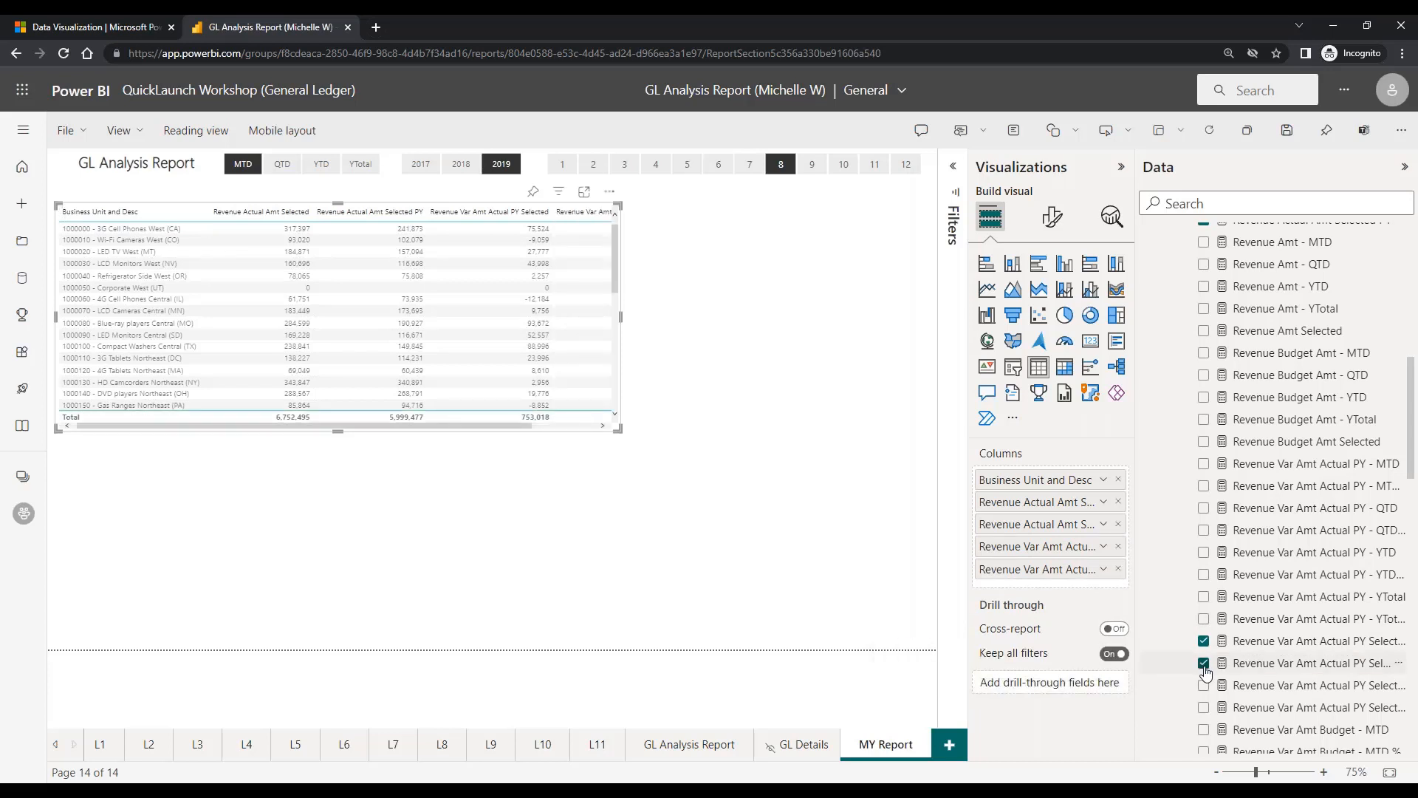